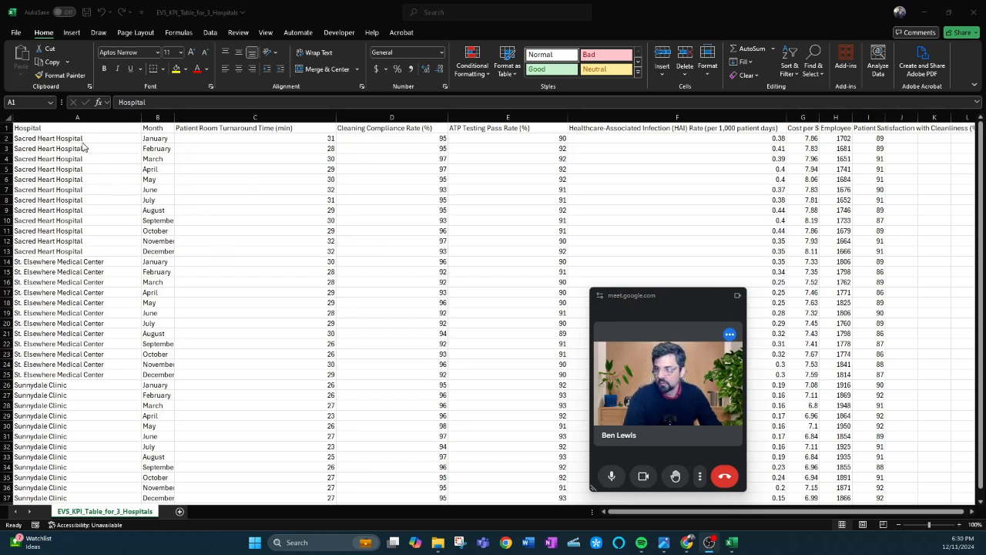
Step: Examine the hospital, month, cleaning compliance and ATP testing columns of the KPI table
click(65, 128)
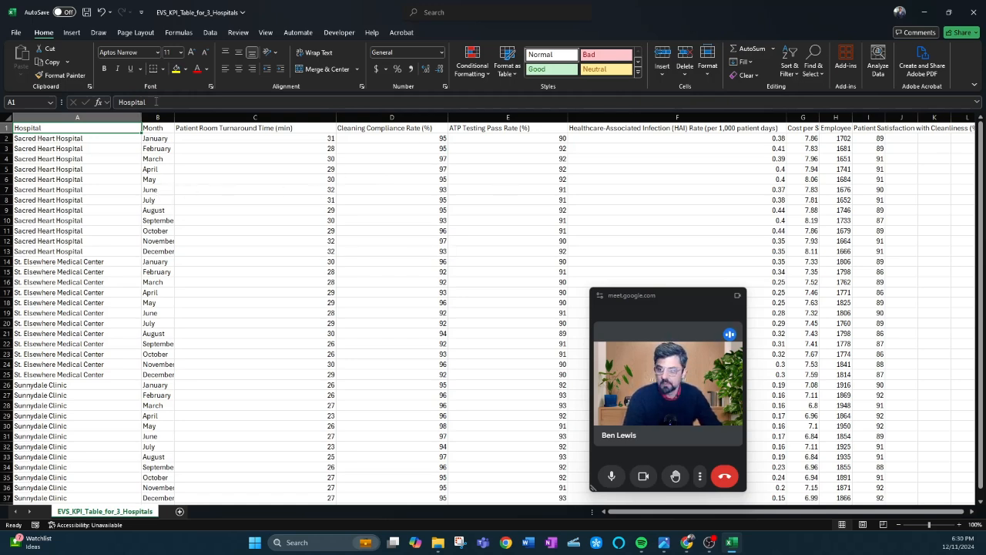
click(548, 128)
click(69, 128)
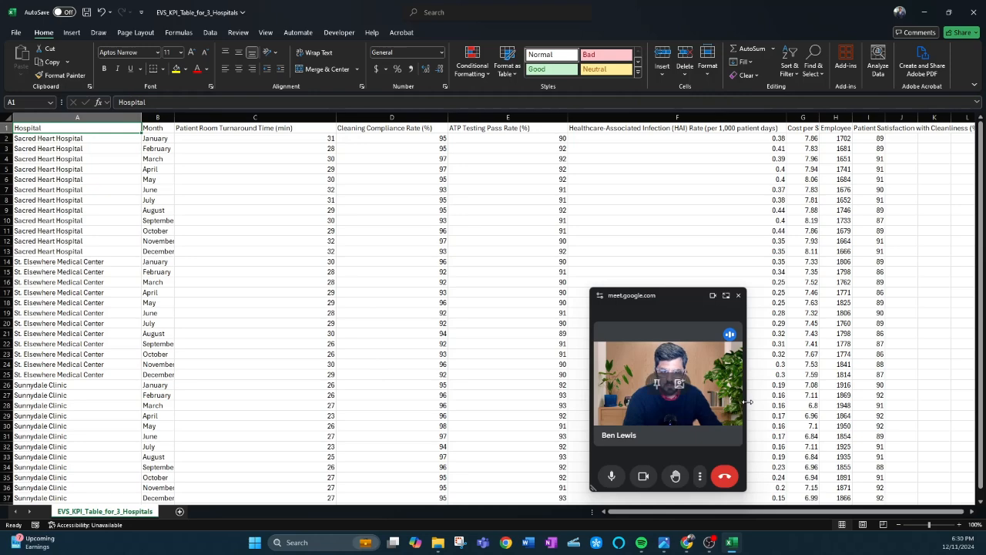
drag(679, 512, 635, 518)
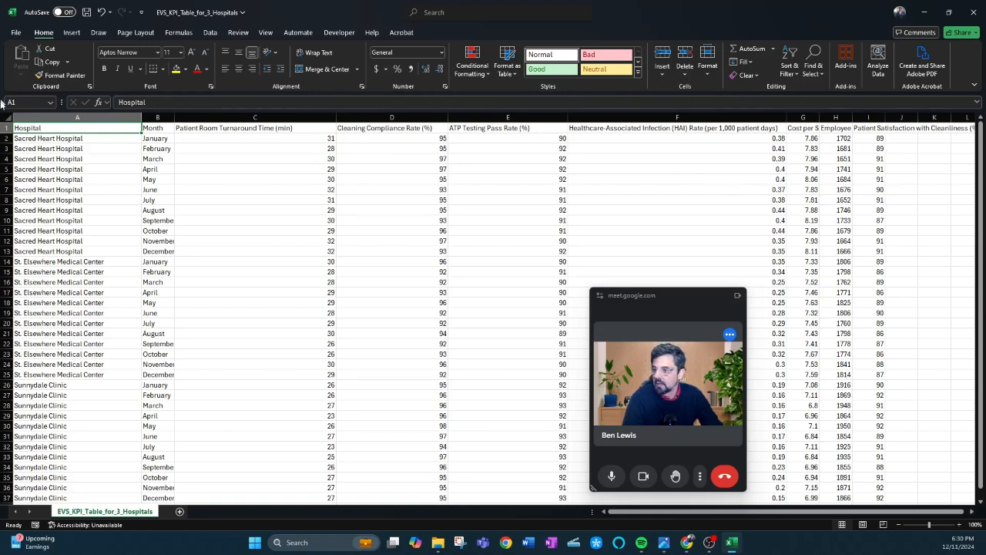
scroll(61, 162, down, 2)
scroll(77, 185, up, 2)
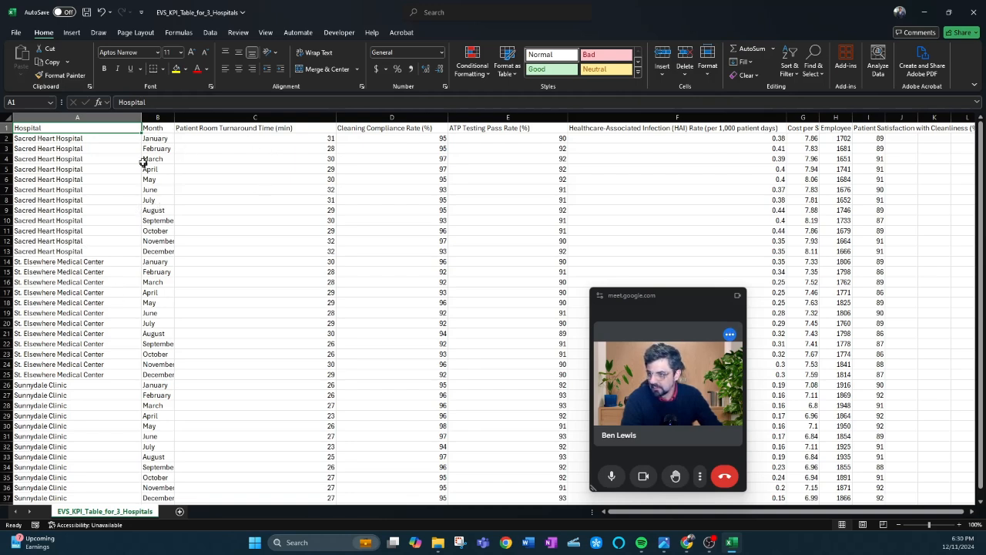
drag(148, 131, 165, 251)
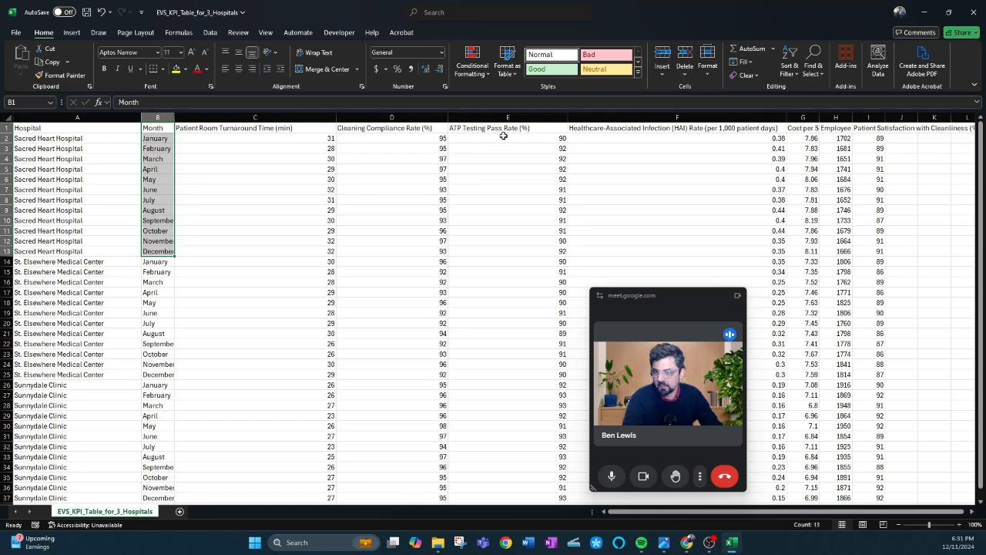
click(411, 140)
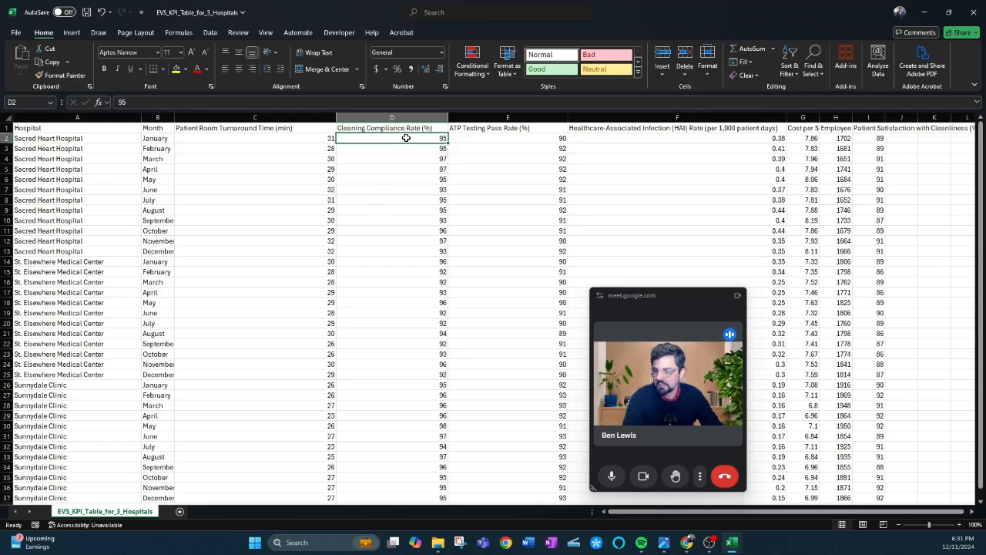
click(507, 141)
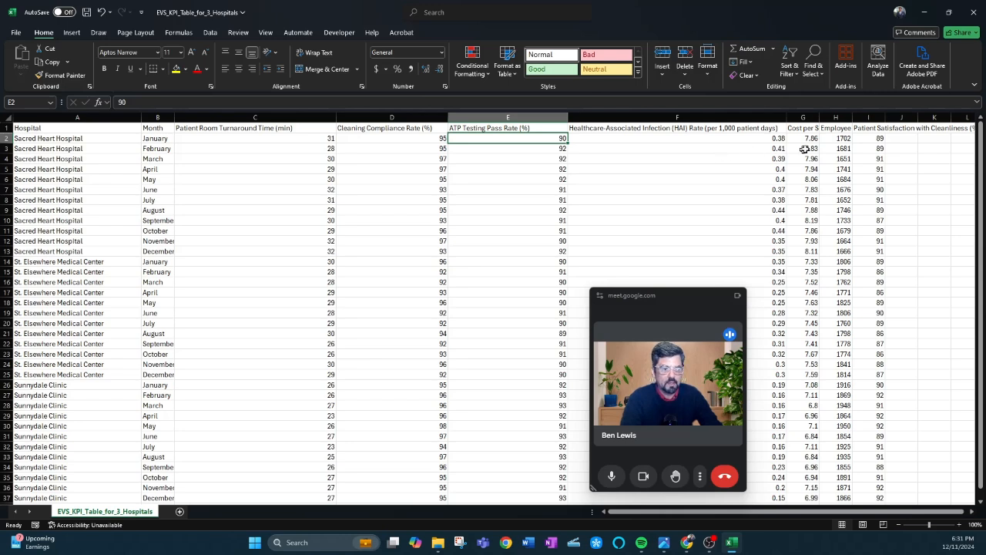
Step: Autofit the Cost per Square Foot ($), Employee Productivity (sq ft/hour) and Patient Satisfaction with Cleanliness (%) columns to show their full headers
double_click(820, 117)
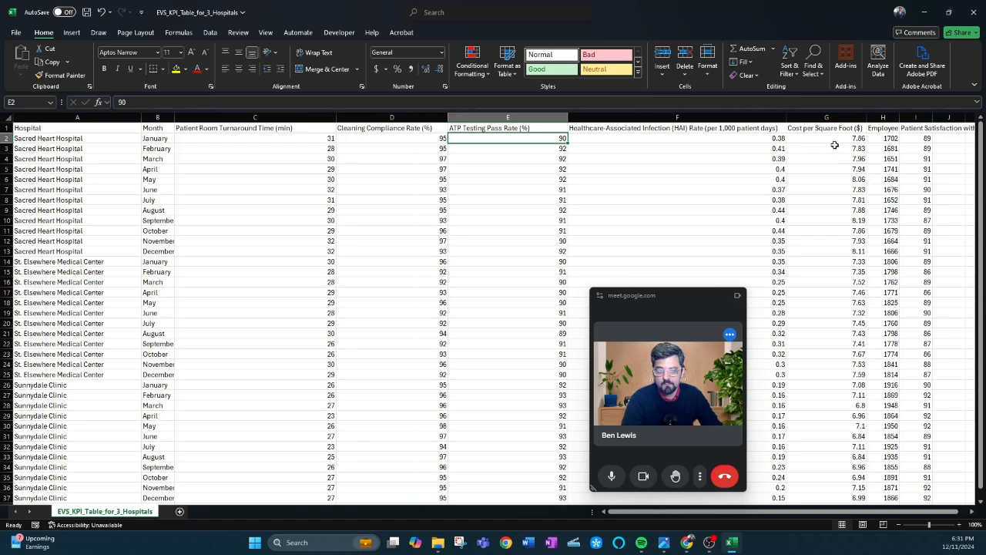
click(881, 129)
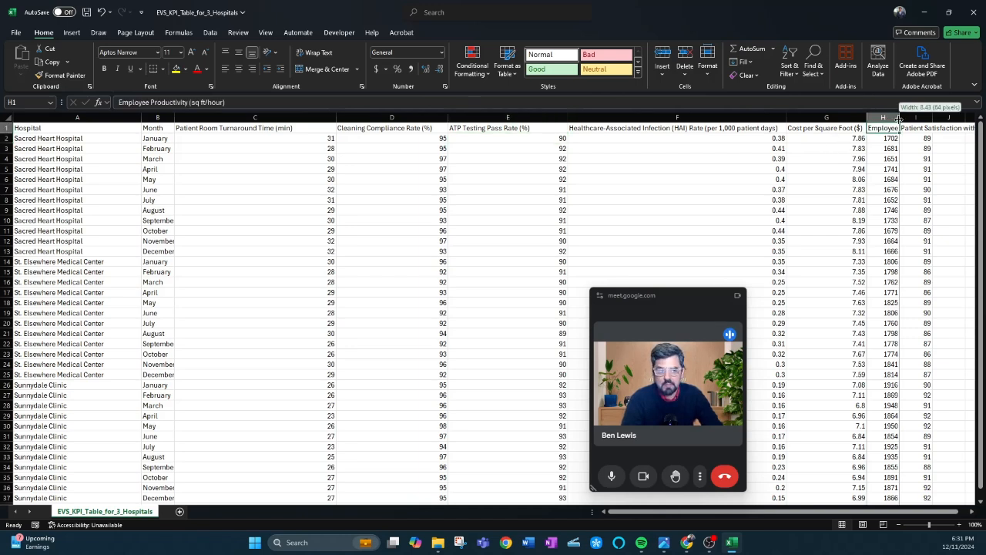
double_click(898, 117)
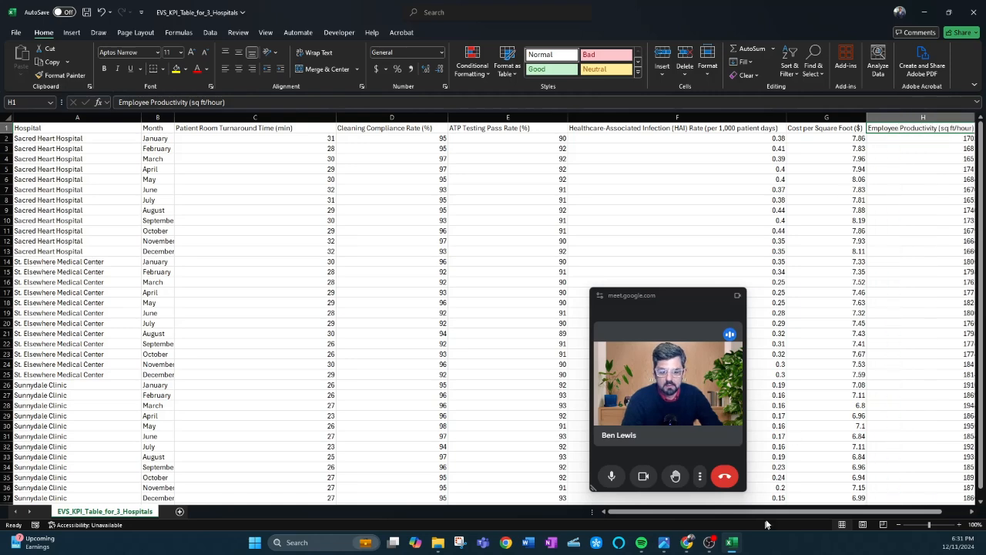
drag(811, 512, 855, 512)
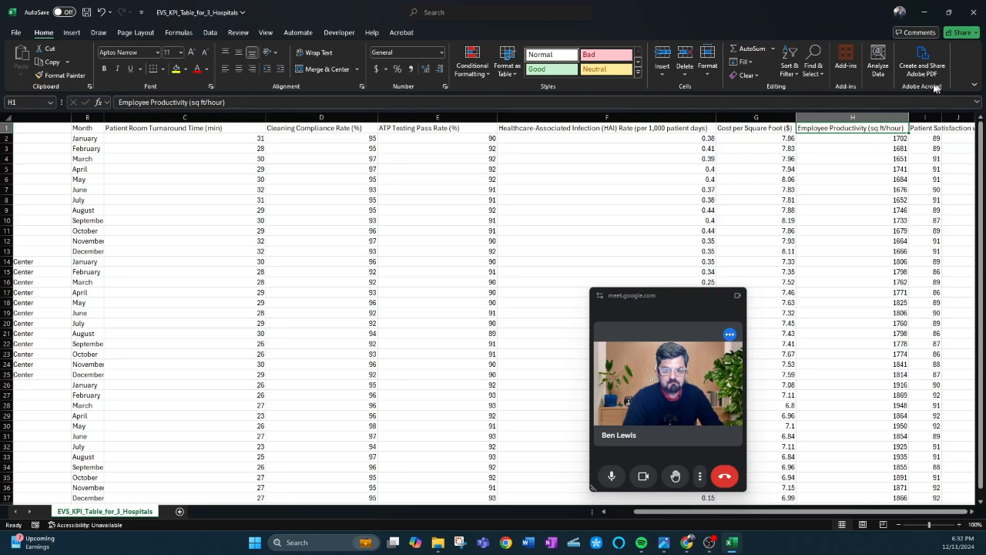
click(923, 128)
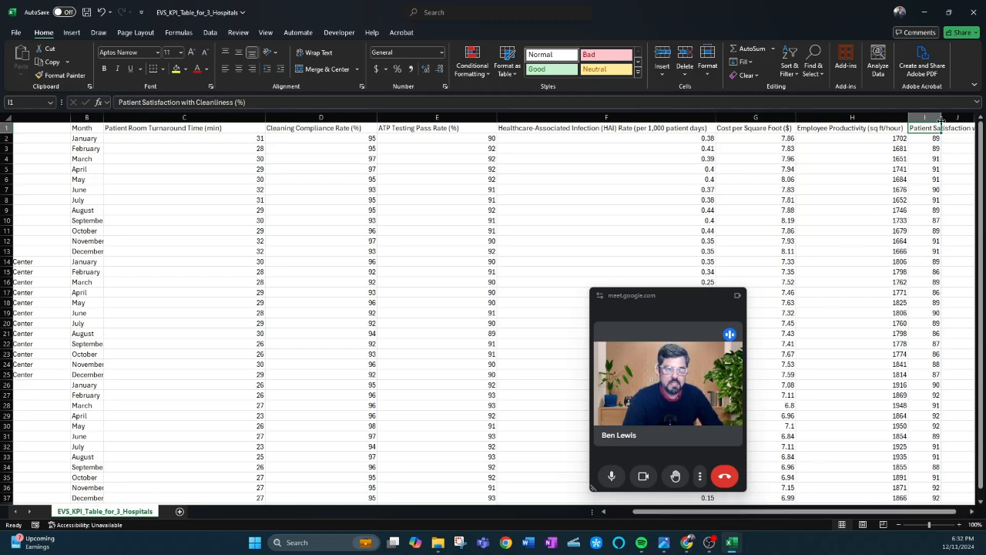
double_click(941, 120)
drag(832, 513, 863, 512)
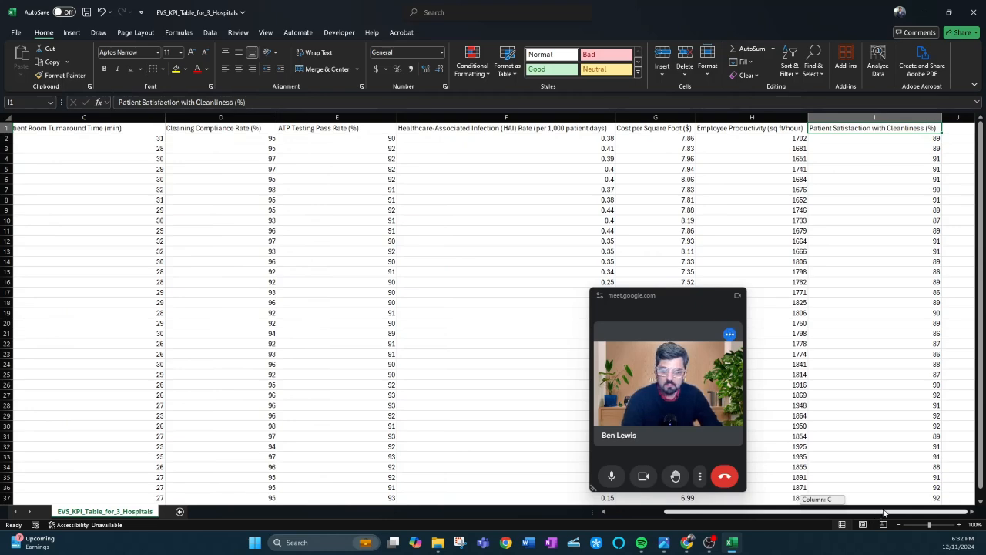
drag(884, 512, 609, 501)
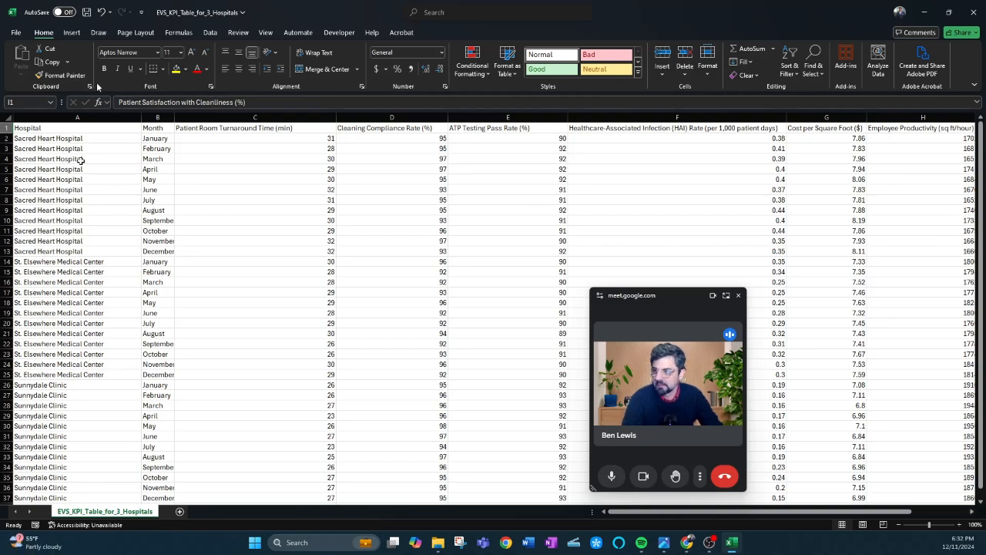
Step: Create a PivotTable from the entire KPI sheet on a new worksheet
click(71, 34)
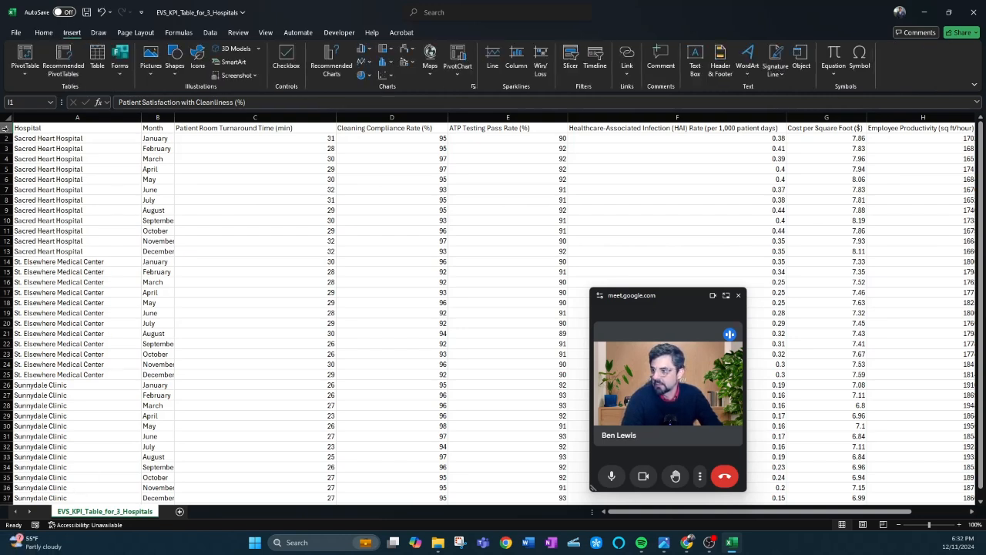
key(ctrl+Home)
key(ctrl+a)
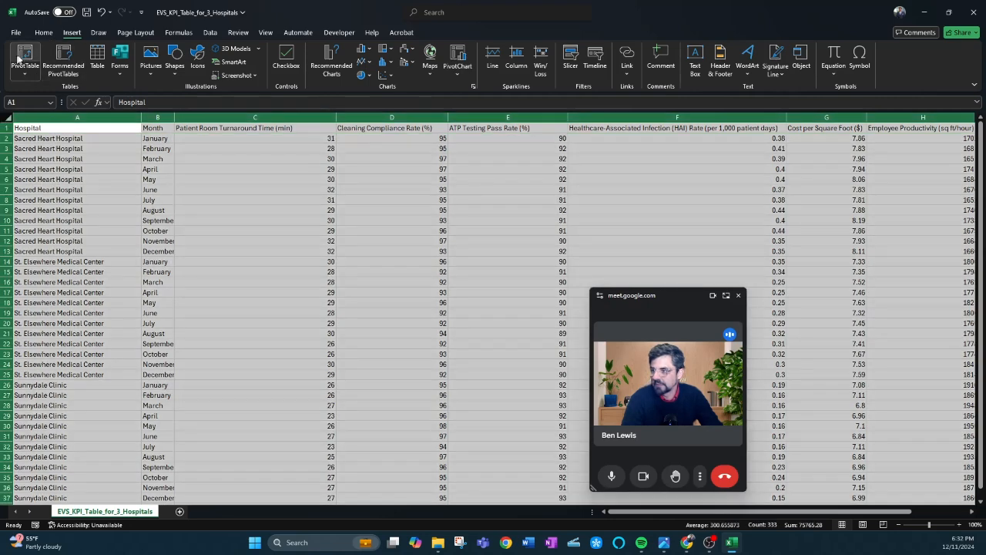
click(23, 55)
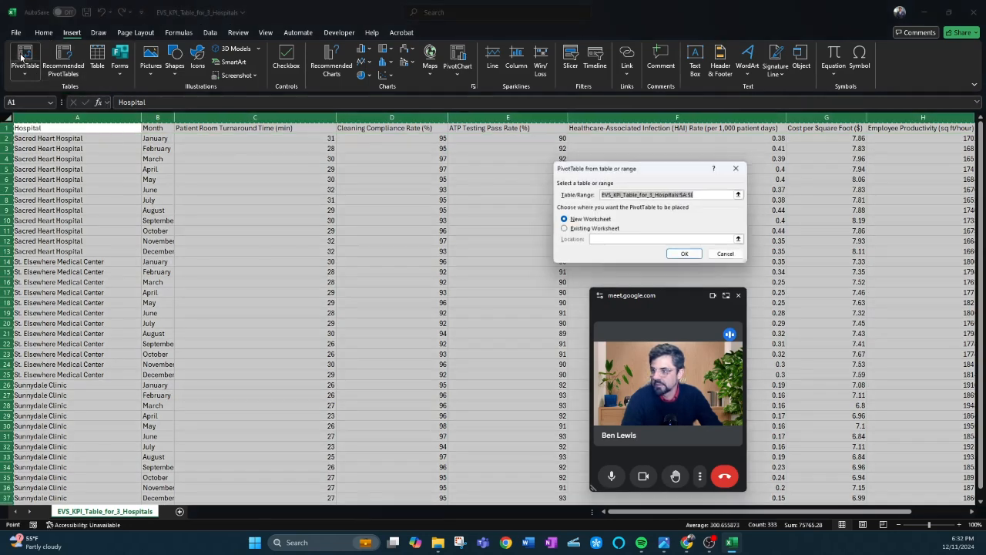
click(687, 256)
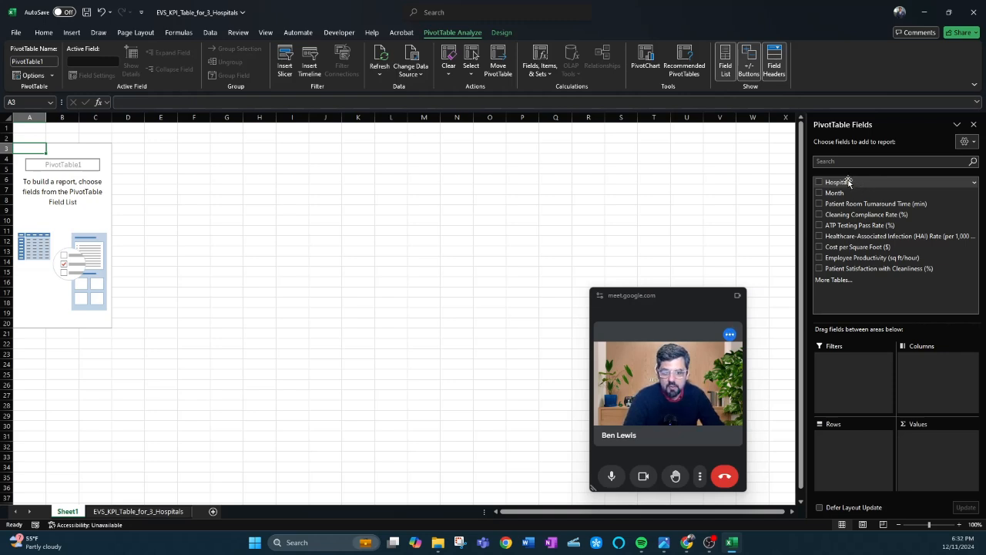
Step: Set Hospital as the PivotTable rows and ATP Testing Pass Rate (%) as values, and filter out the (blank) hospital entry
drag(847, 182, 858, 455)
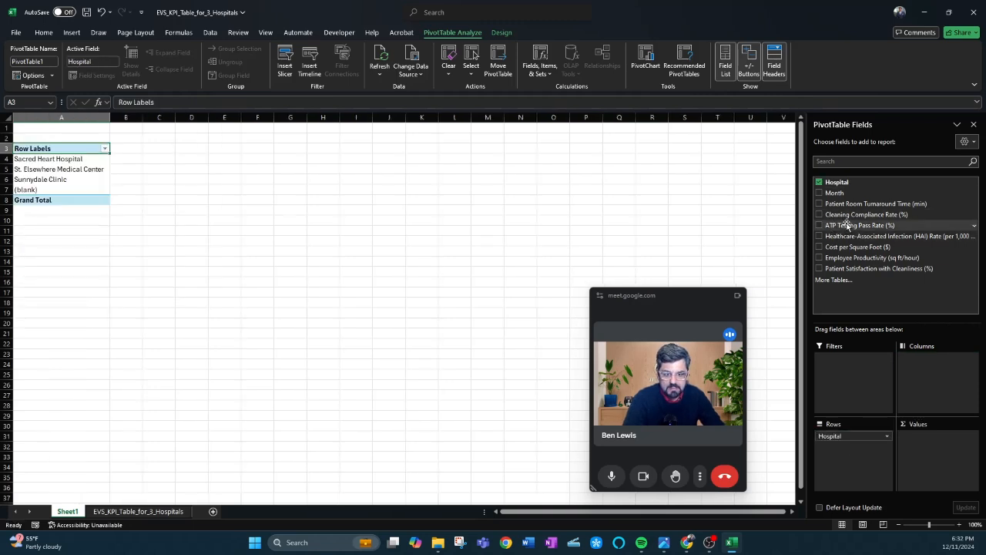
drag(848, 225, 944, 444)
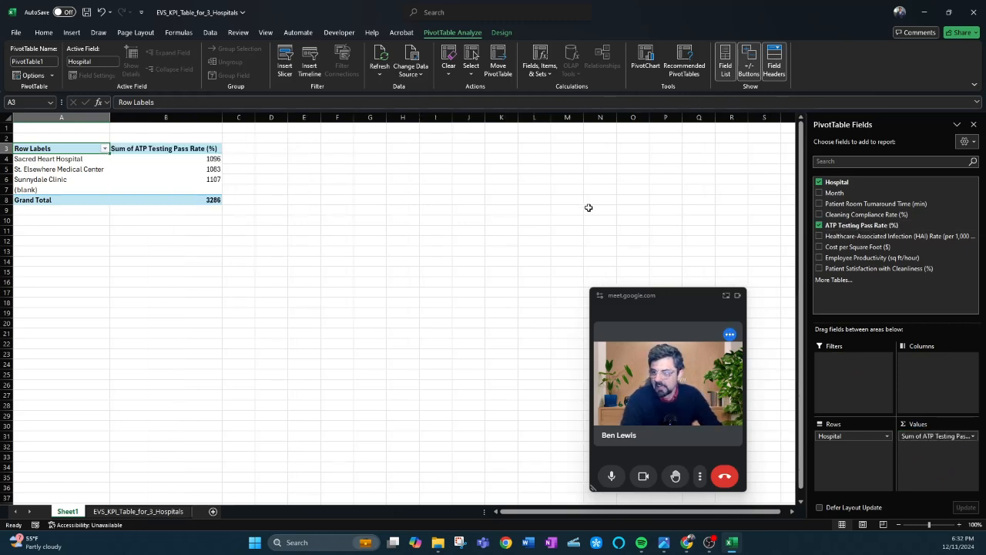
click(105, 149)
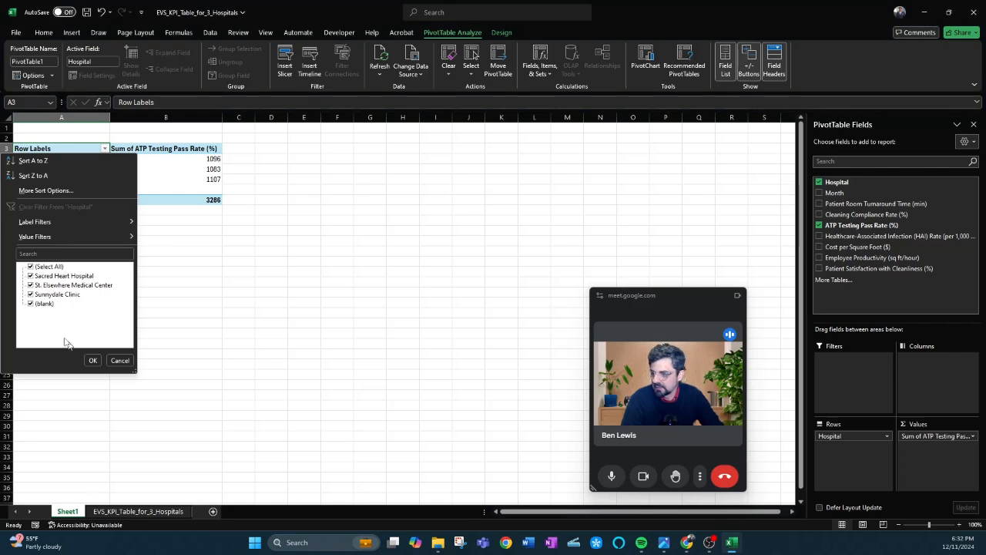
click(30, 303)
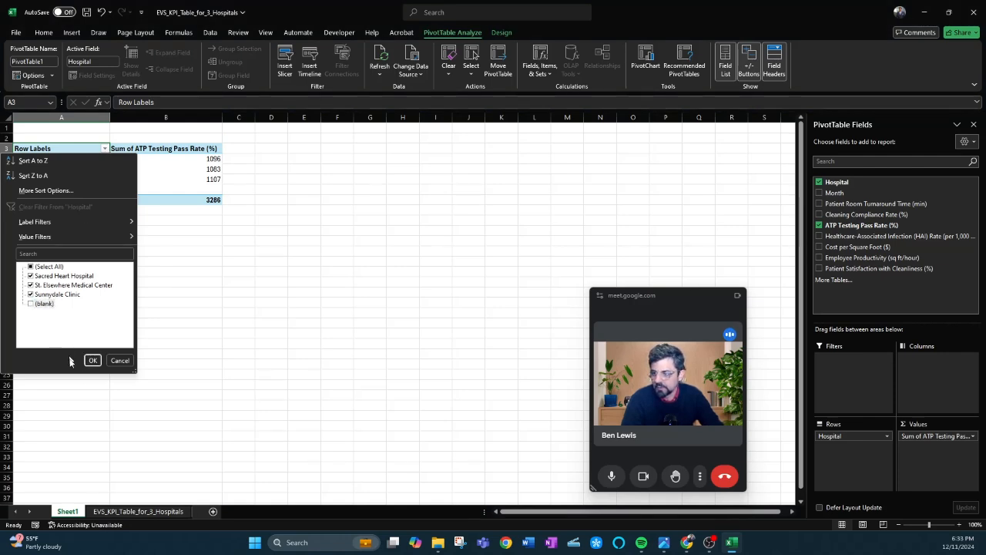
click(92, 359)
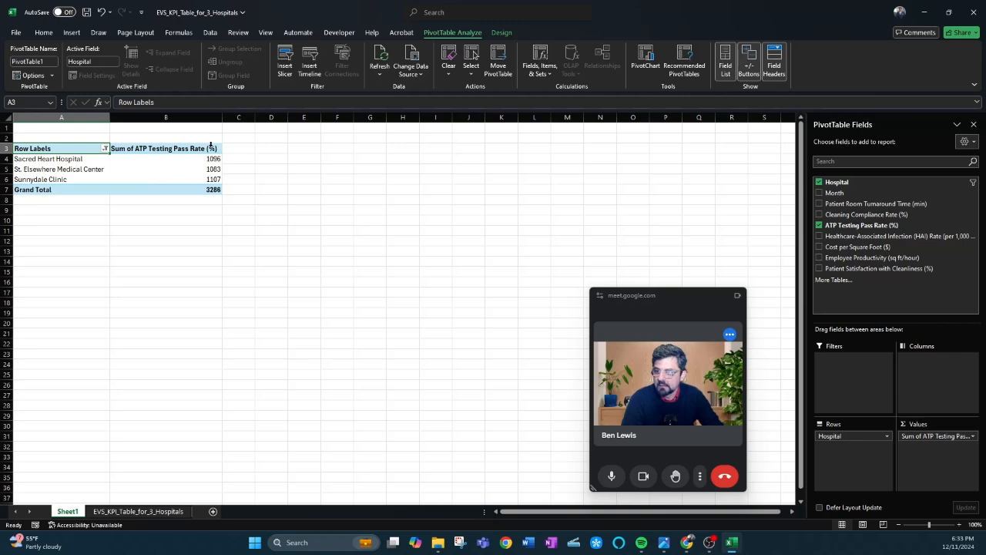
Step: Summarize the ATP Testing Pass Rate (%) values by Average instead of Sum
click(973, 437)
click(974, 437)
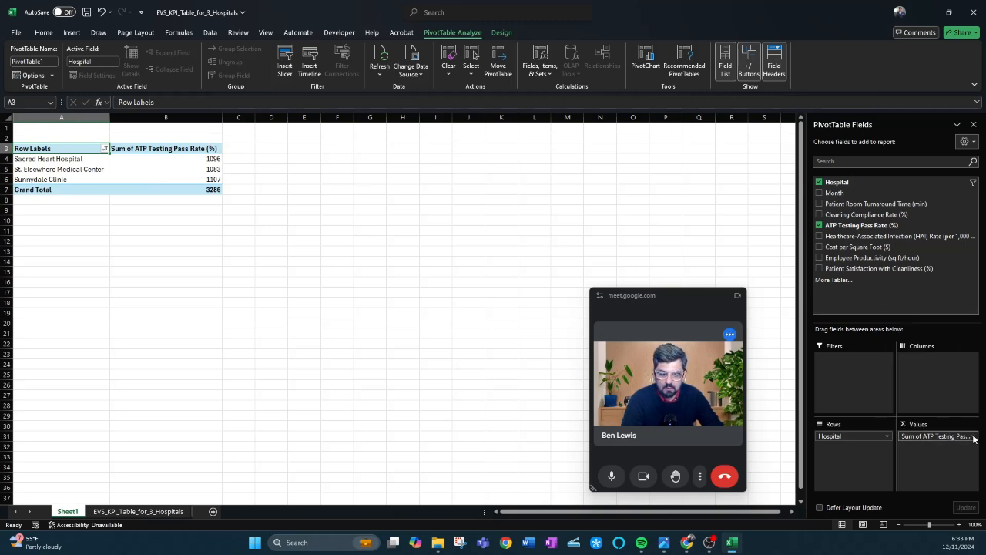
click(974, 437)
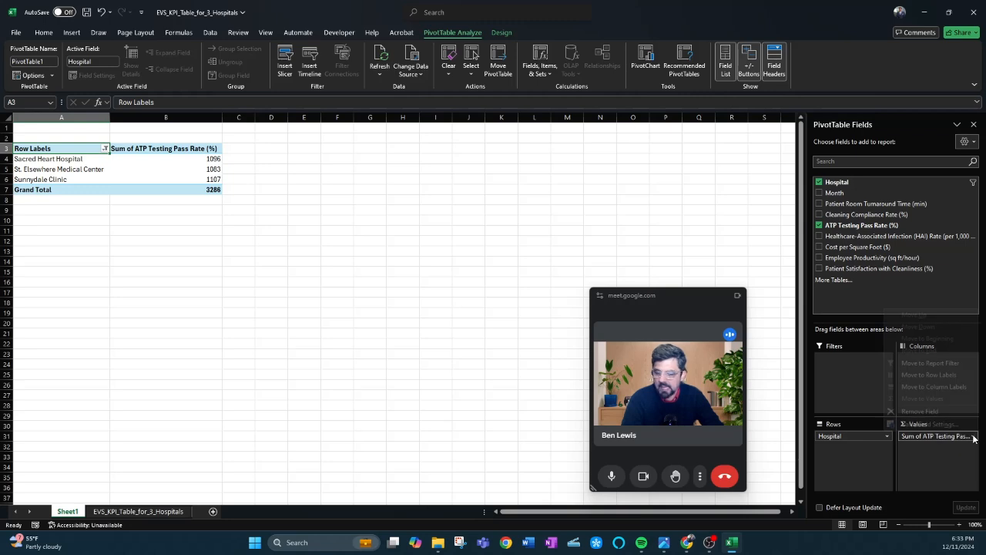
click(948, 428)
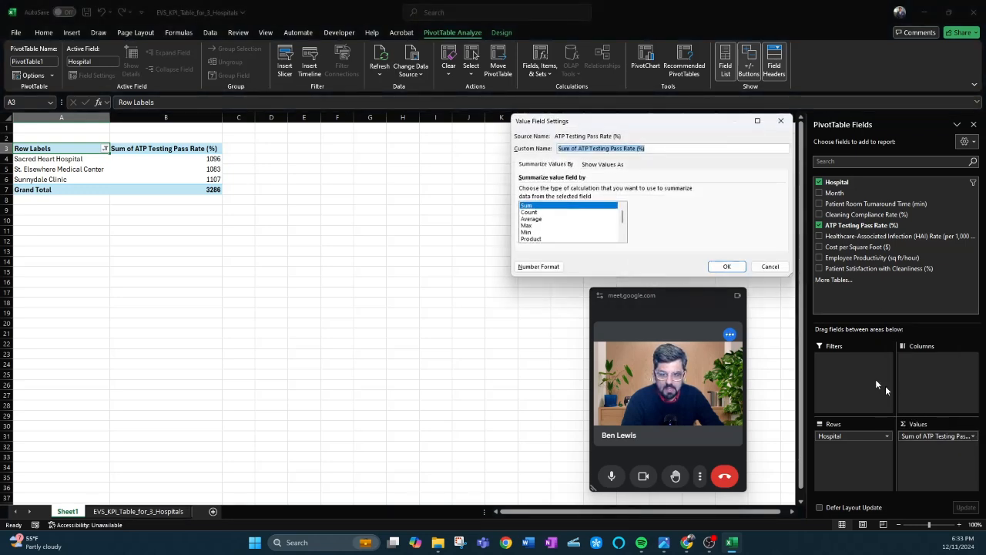
click(728, 268)
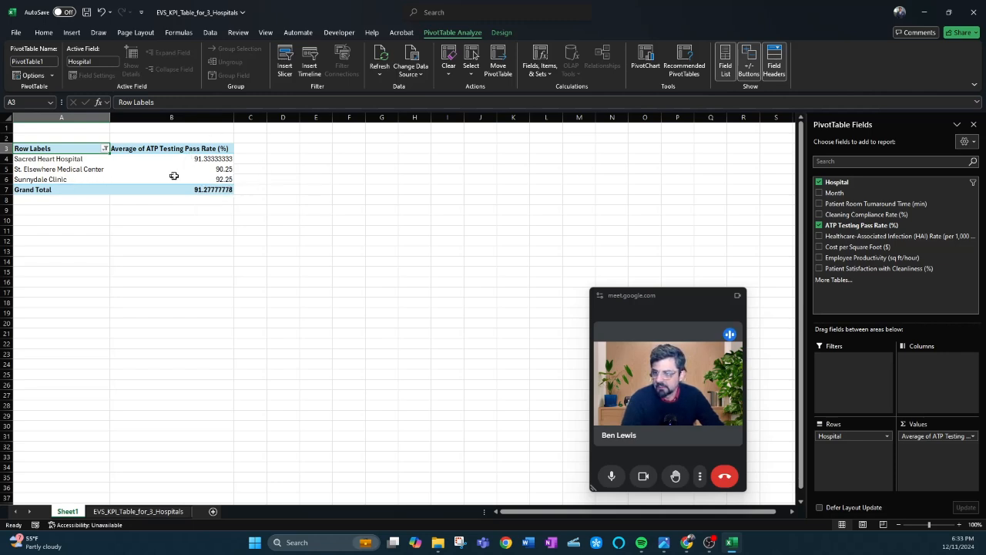
mouse_move(220, 182)
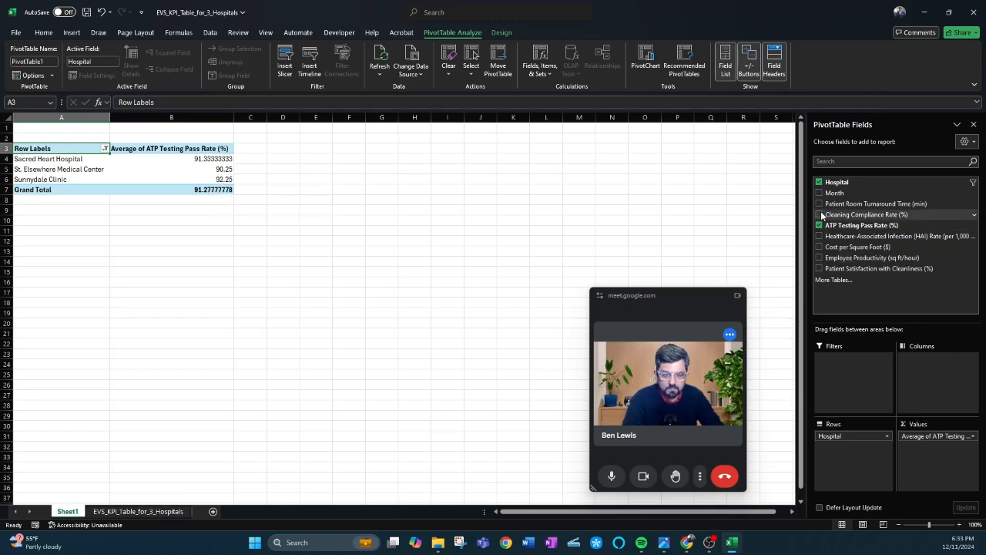
Step: Add Cleaning Compliance Rate (%) to the PivotTable values and summarize it by Average
drag(870, 215, 942, 460)
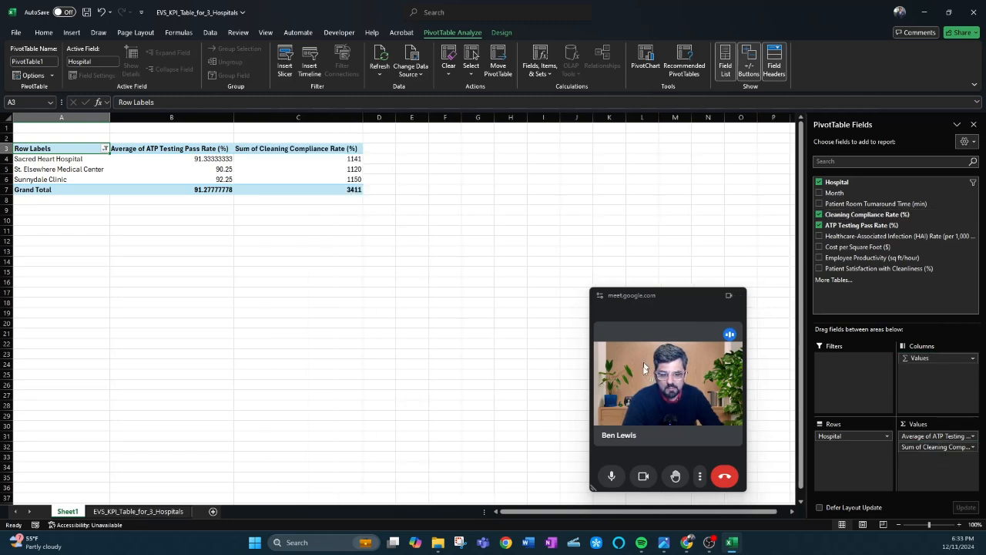
click(972, 447)
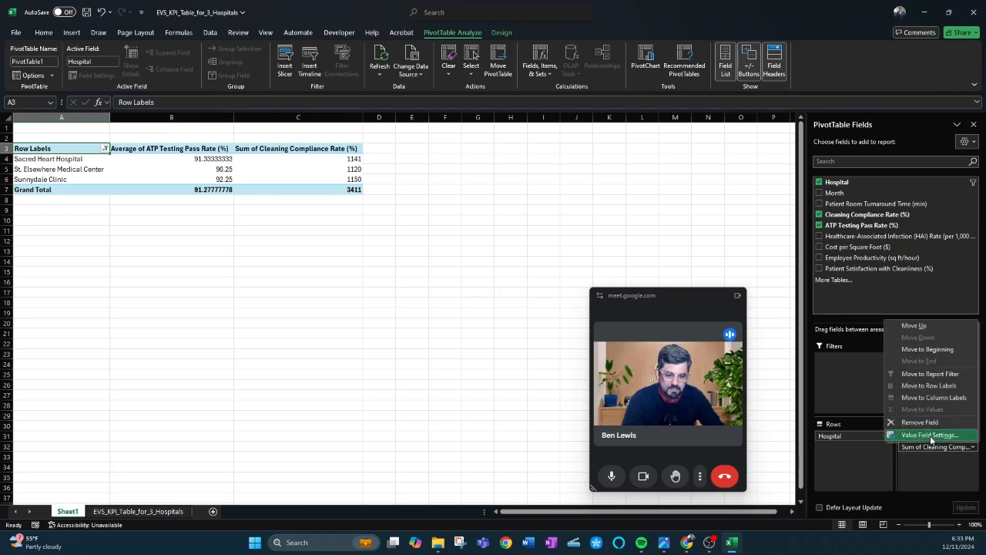
click(929, 435)
click(532, 219)
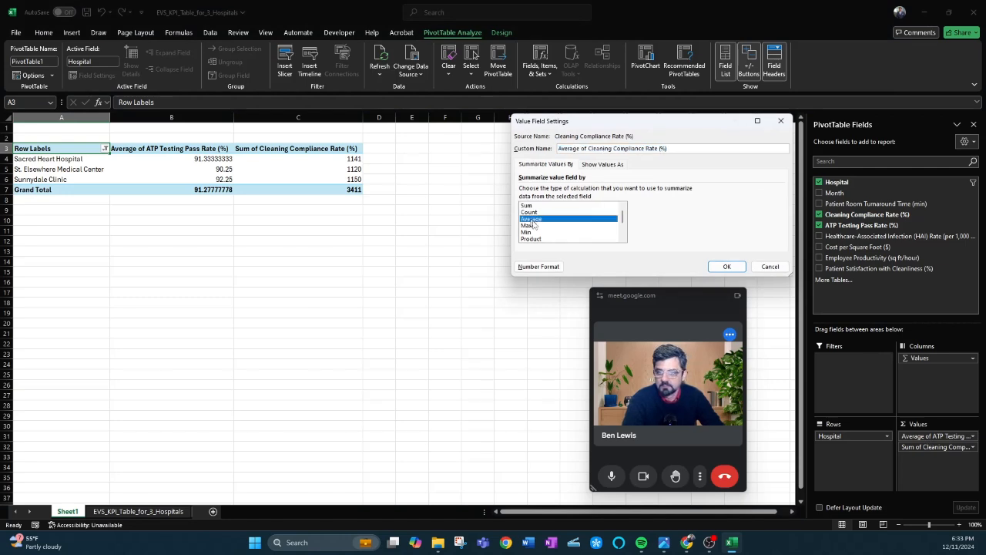
click(725, 266)
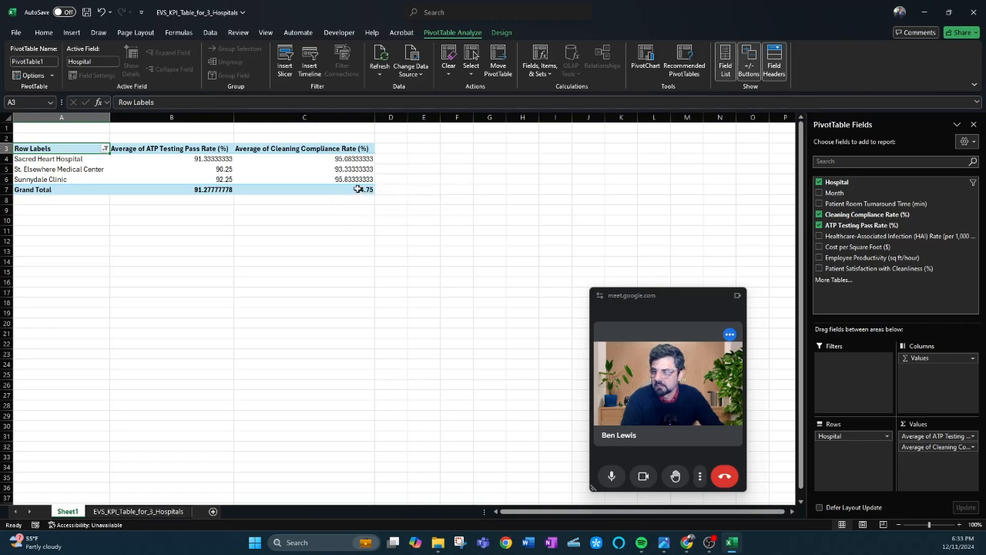
text(t)
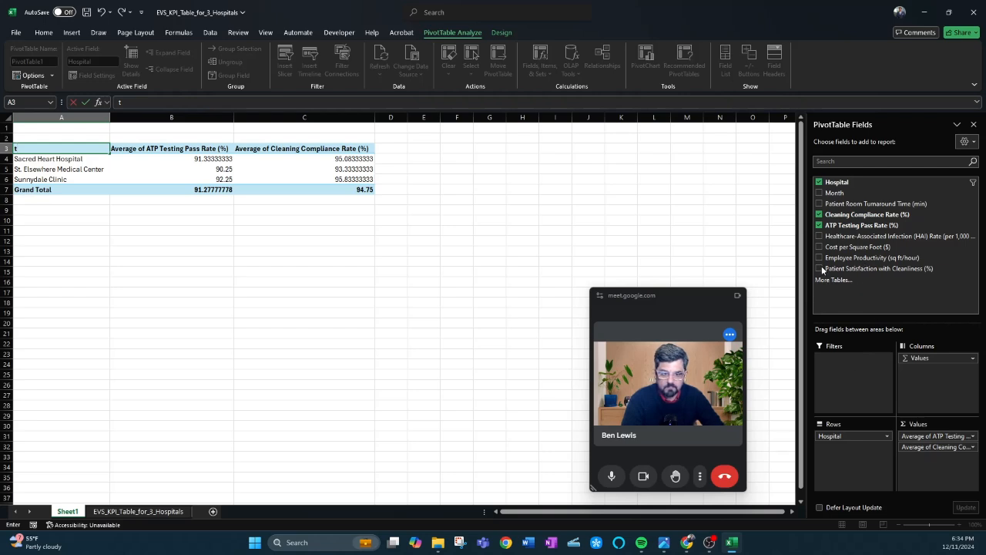
click(293, 169)
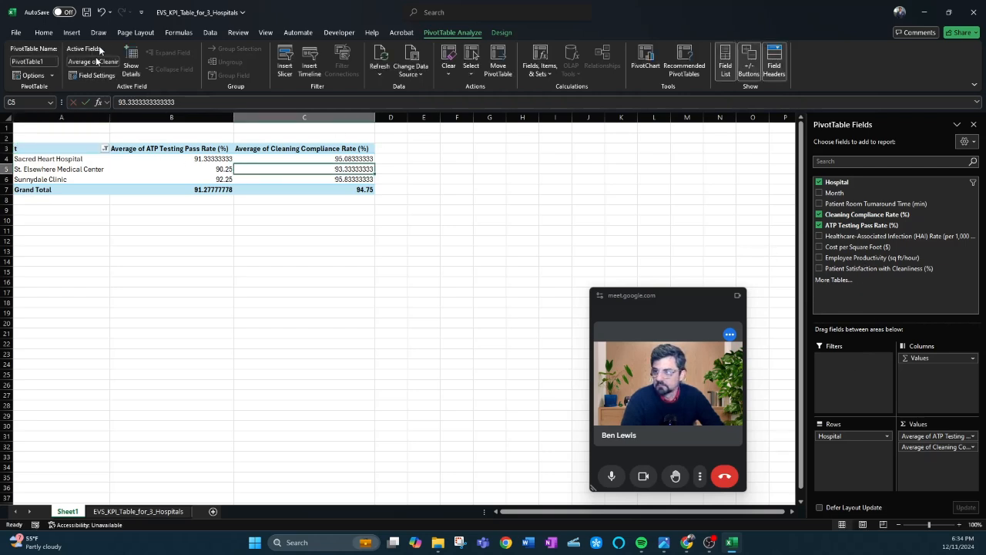
click(101, 13)
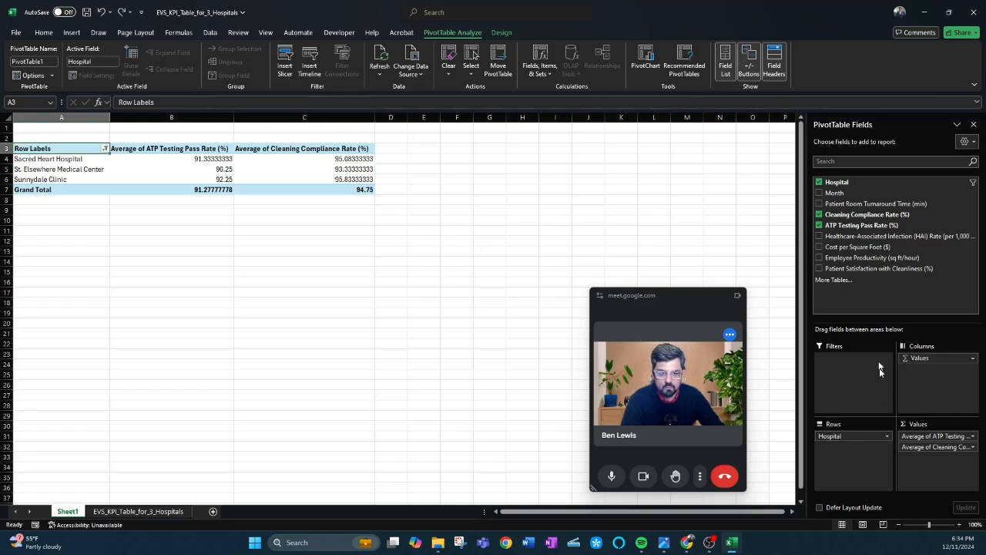
Step: Add Patient Satisfaction with Cleanliness (%) to the PivotTable values and summarize it by Average
click(820, 268)
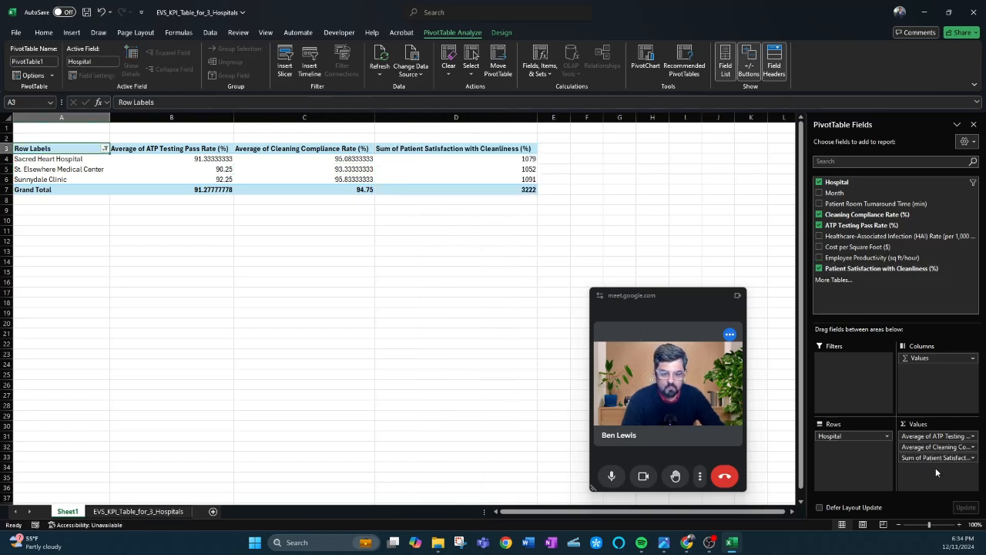
click(949, 458)
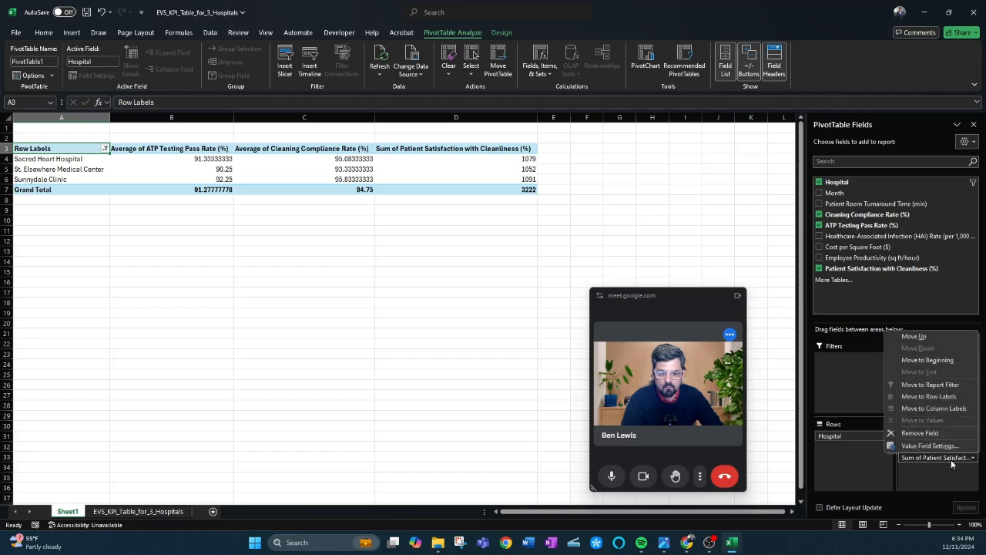
click(929, 445)
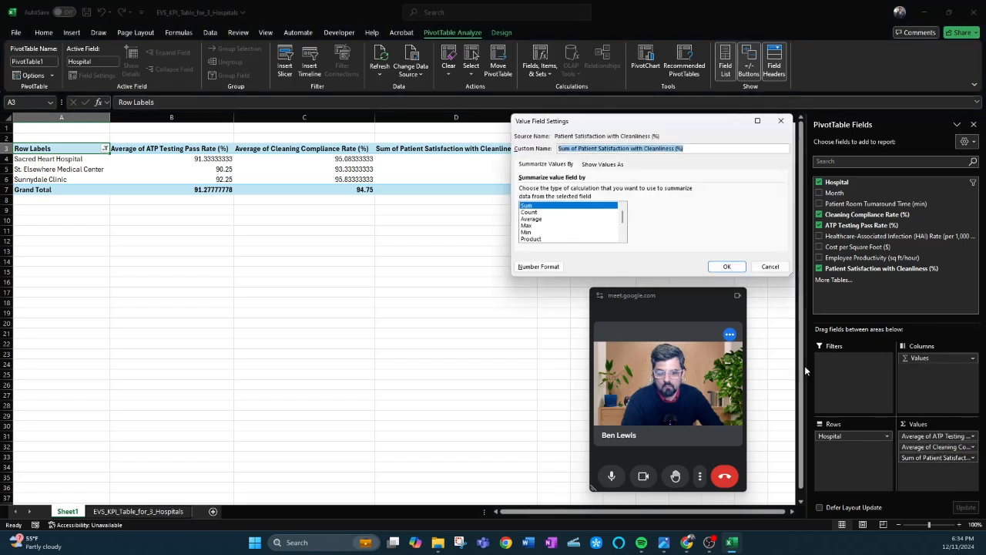
click(539, 218)
click(726, 266)
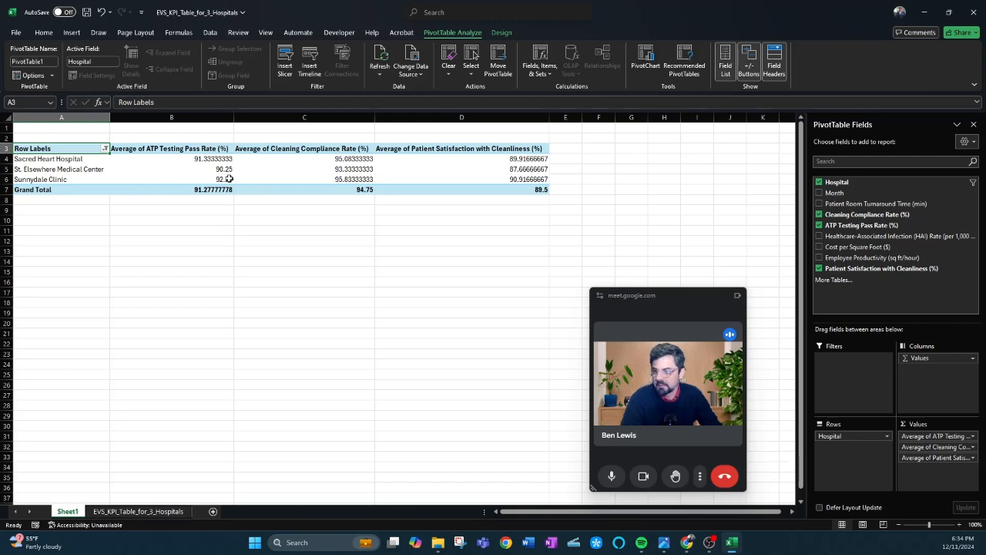
Step: Add Employee Productivity (sq ft/hour) to the PivotTable values and summarize it by Average
mouse_move(219, 179)
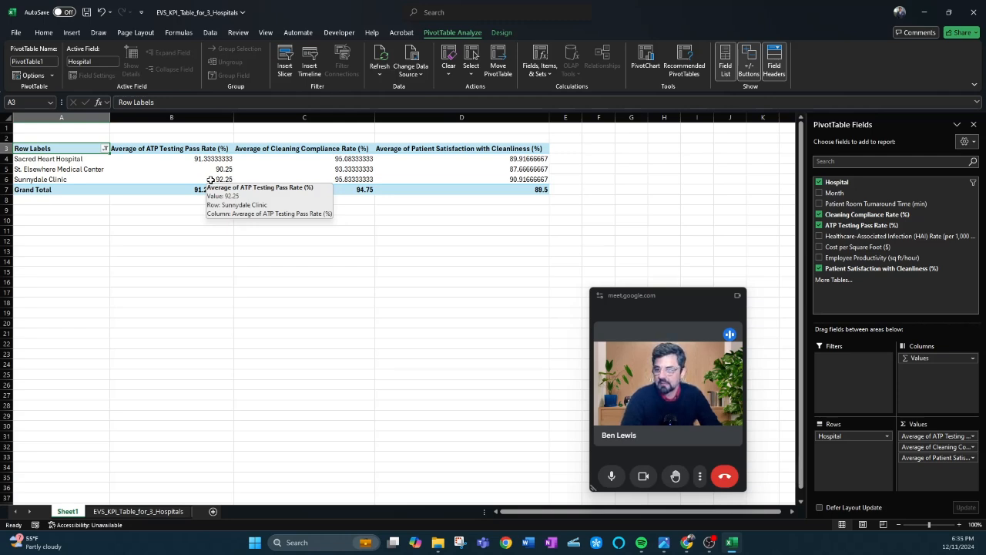
mouse_move(335, 181)
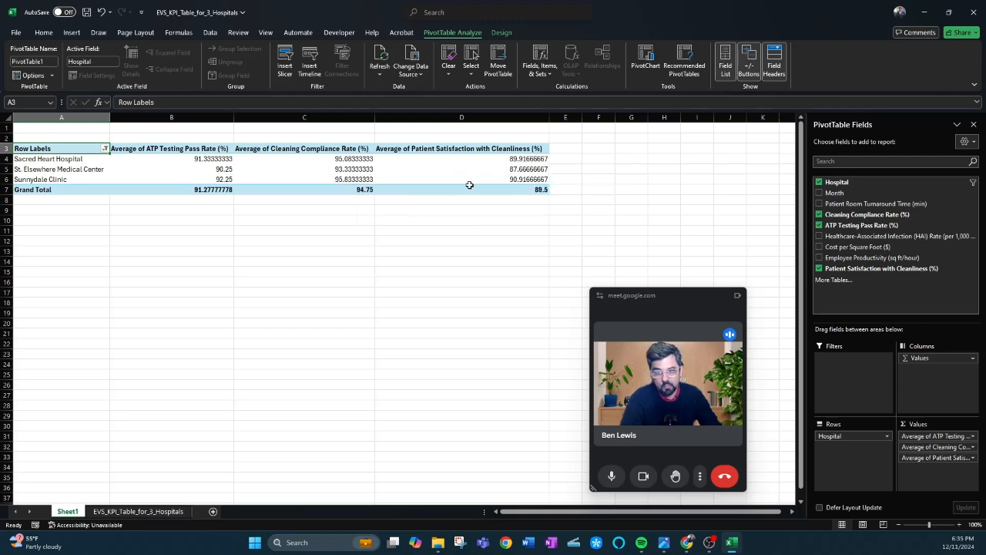
mouse_move(460, 182)
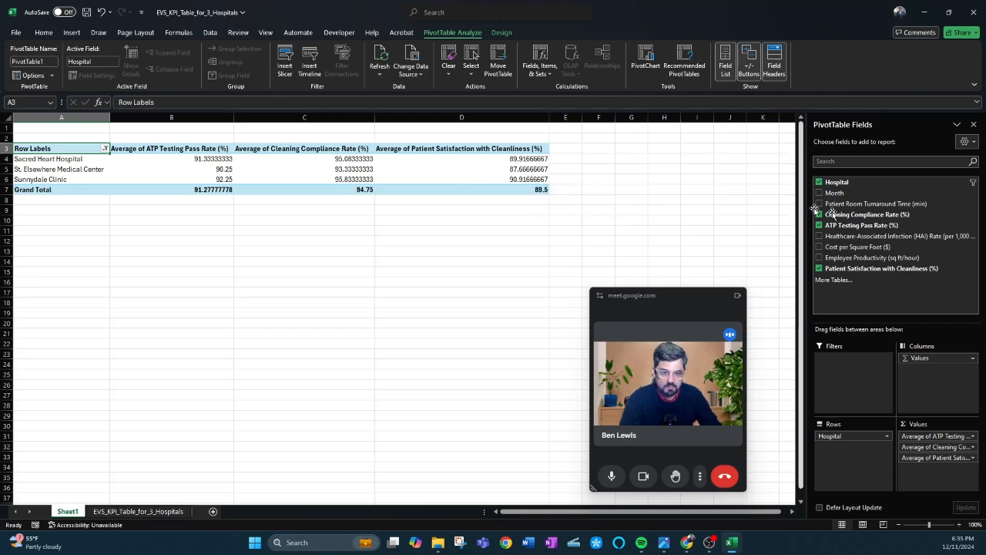
click(818, 258)
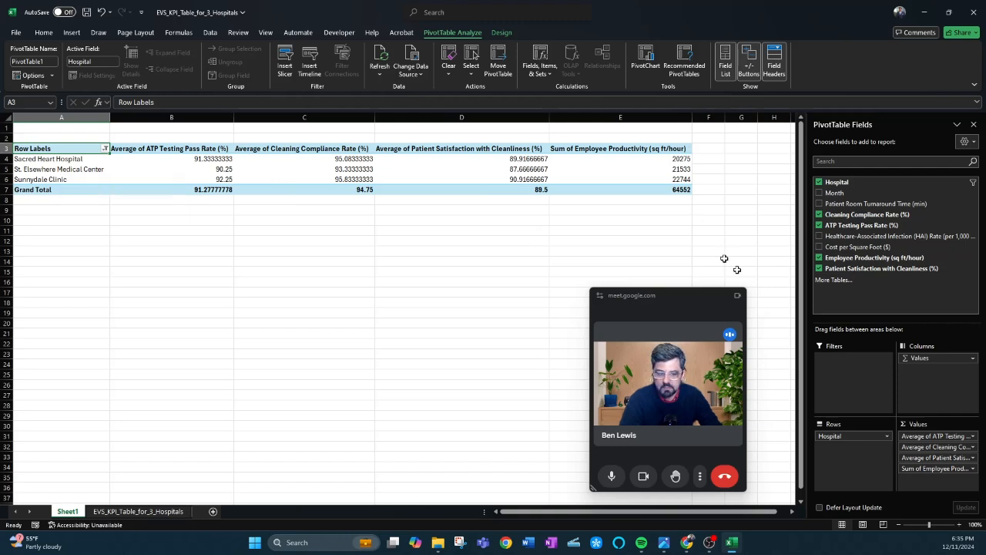
click(944, 469)
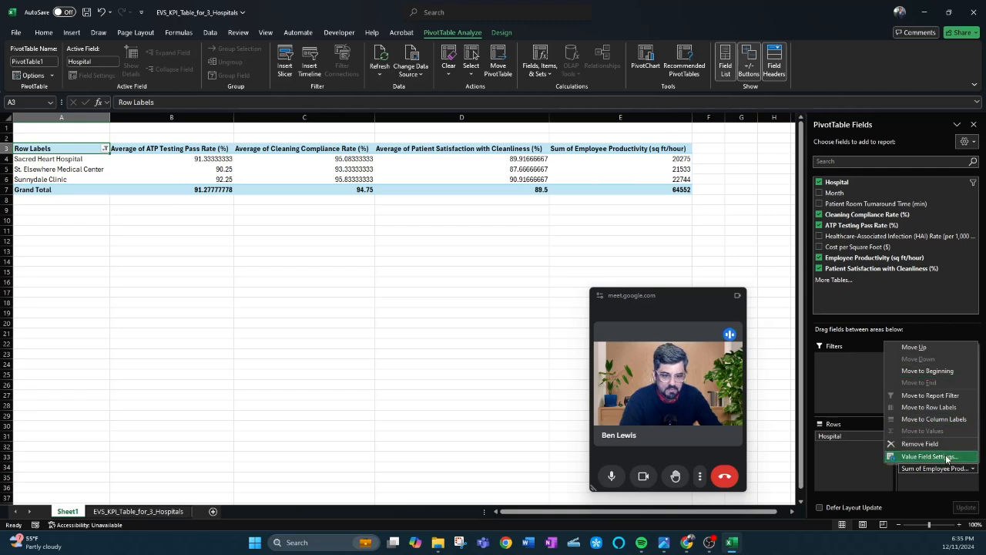
click(947, 457)
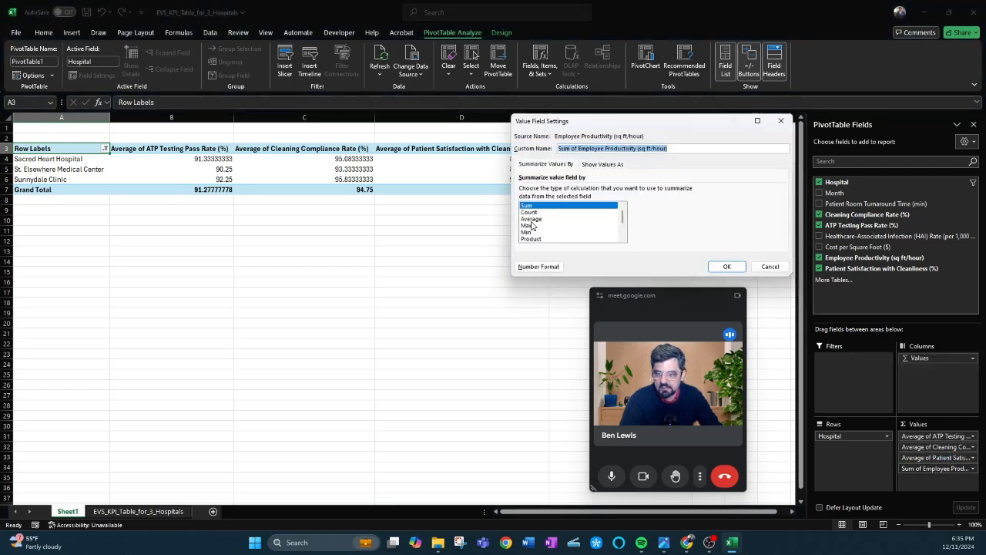
click(530, 219)
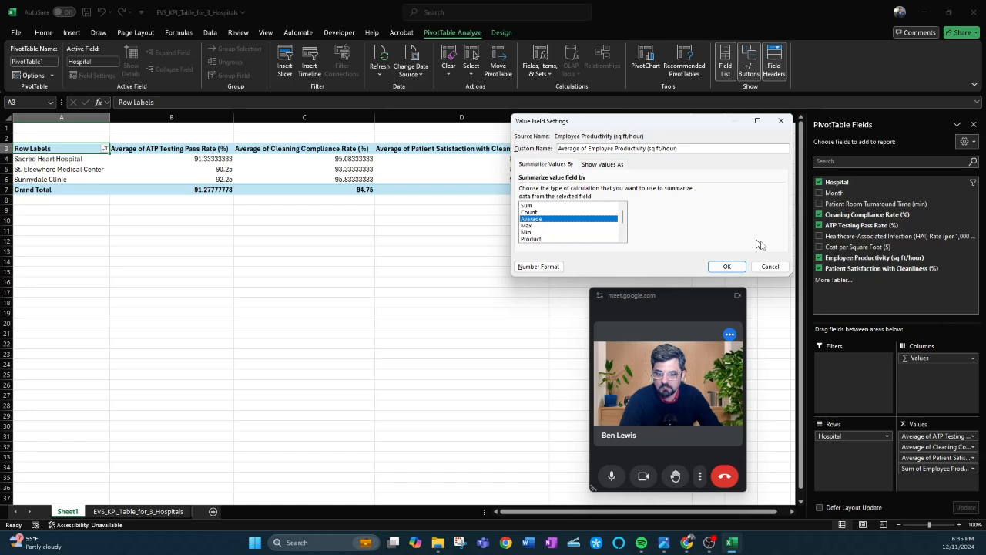
click(726, 266)
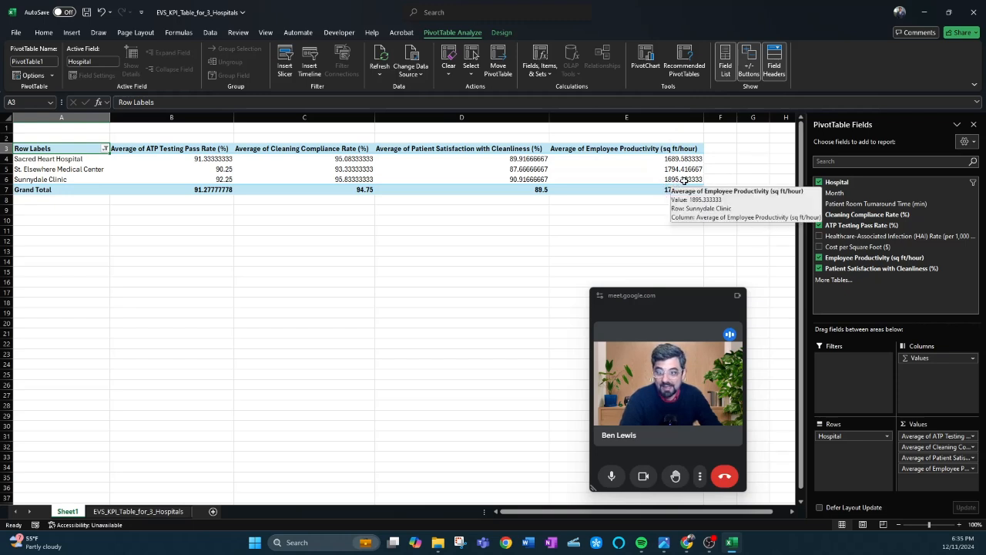
Step: Add Cost per Square Foot ($) to the PivotTable values and summarize it by Average
click(651, 180)
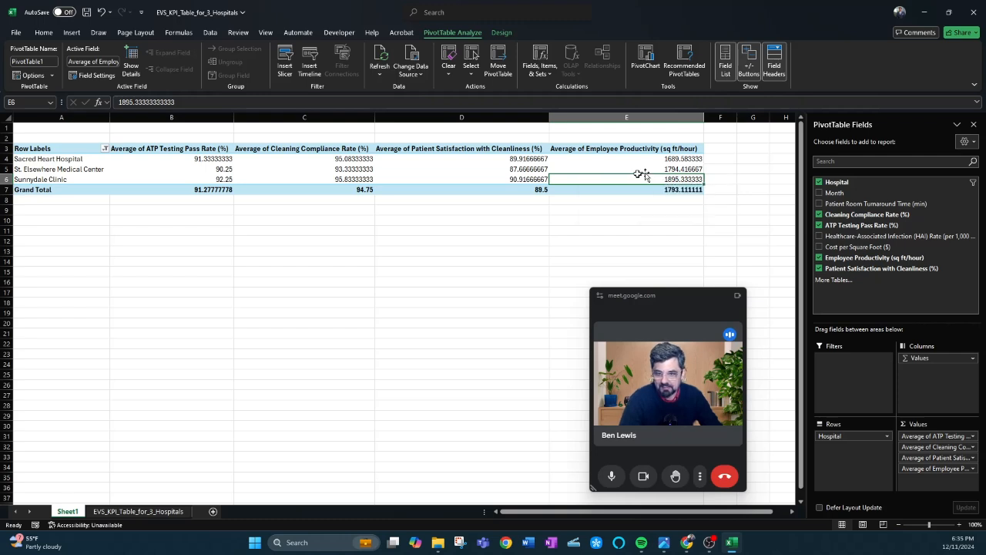
click(437, 179)
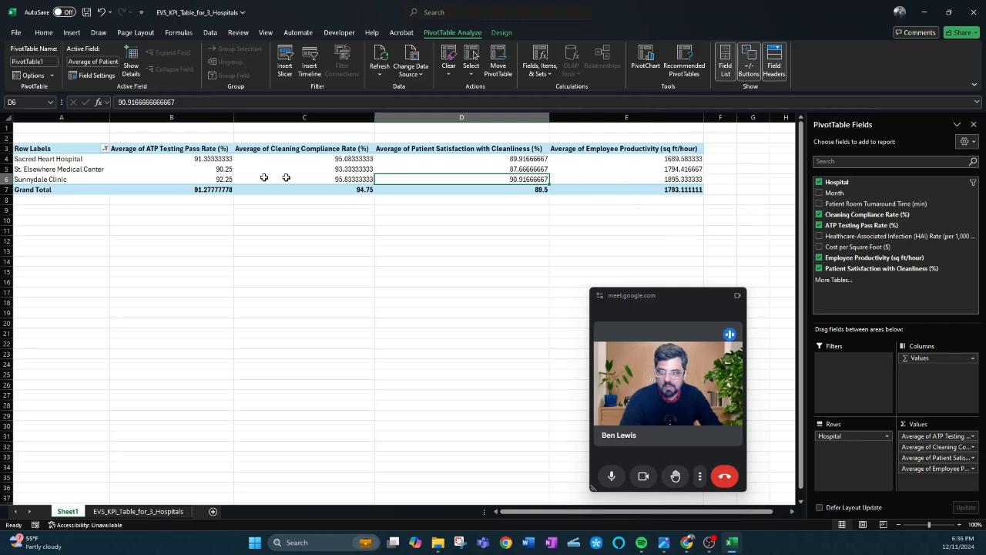
click(651, 179)
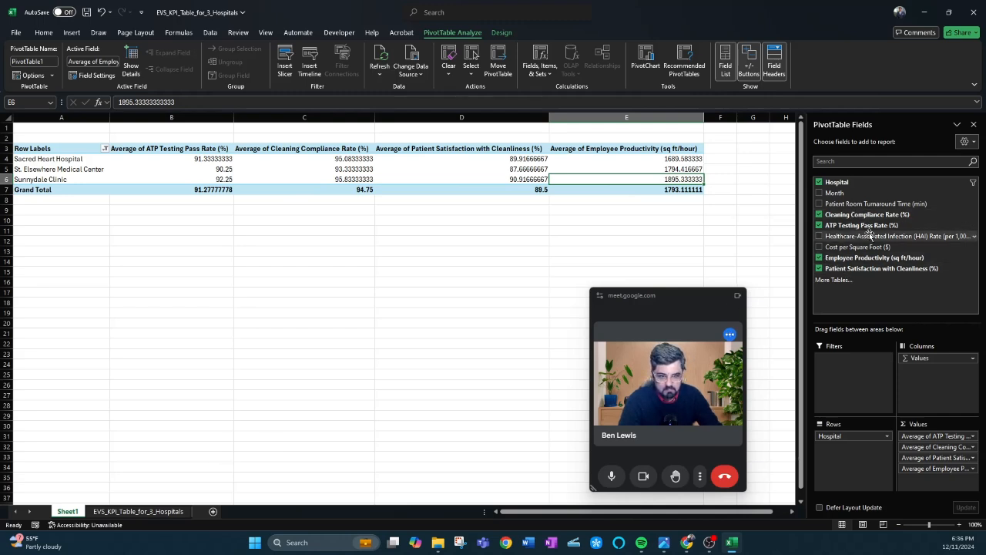
click(819, 247)
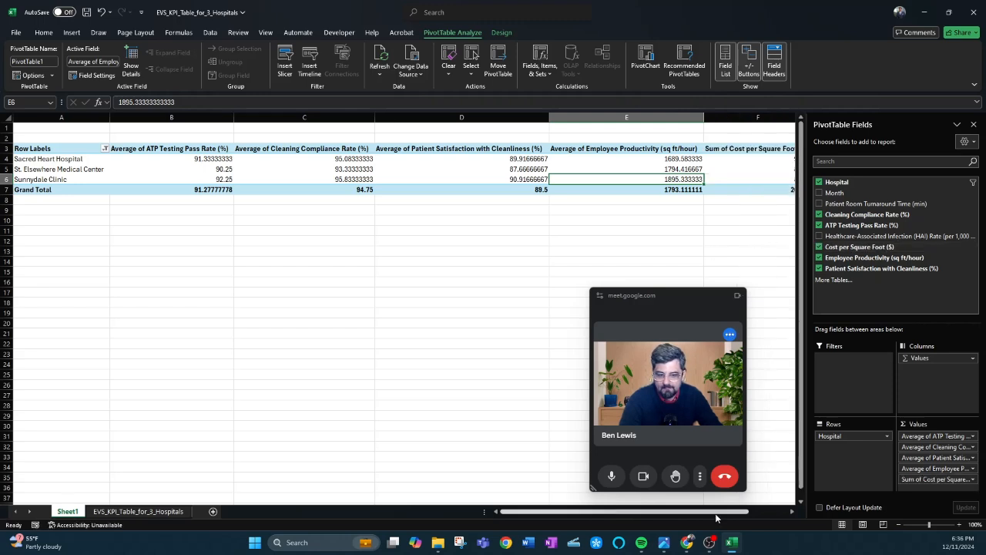
drag(716, 514, 754, 515)
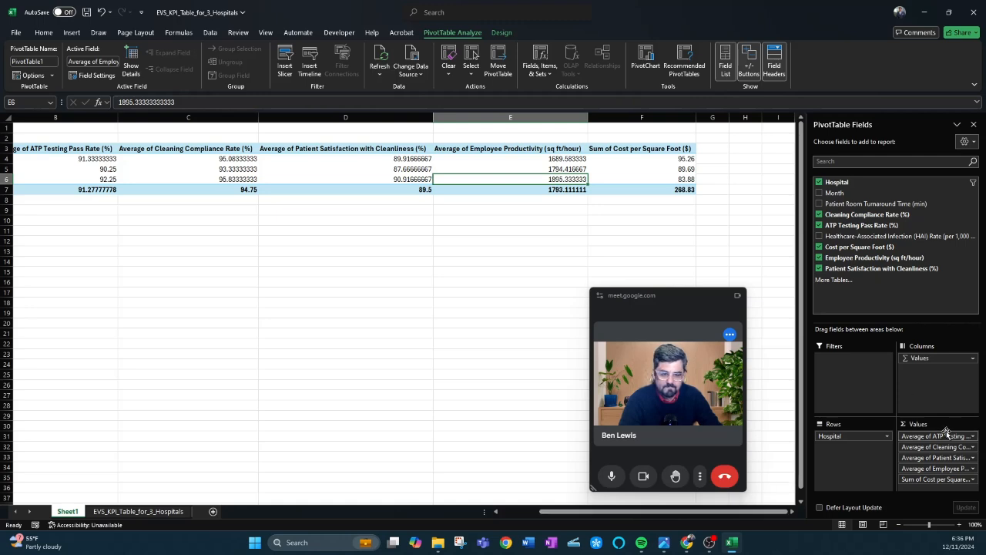
click(972, 479)
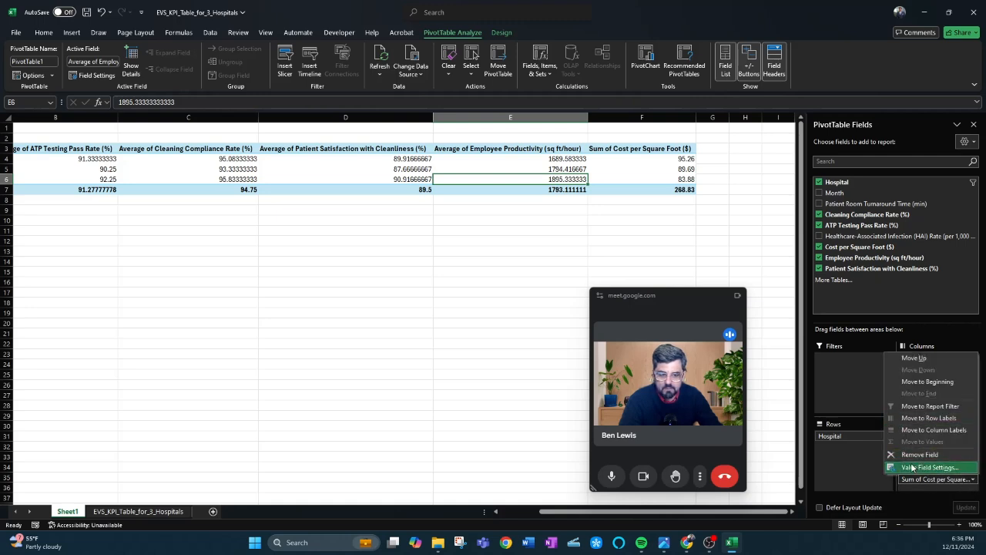
click(912, 467)
click(568, 218)
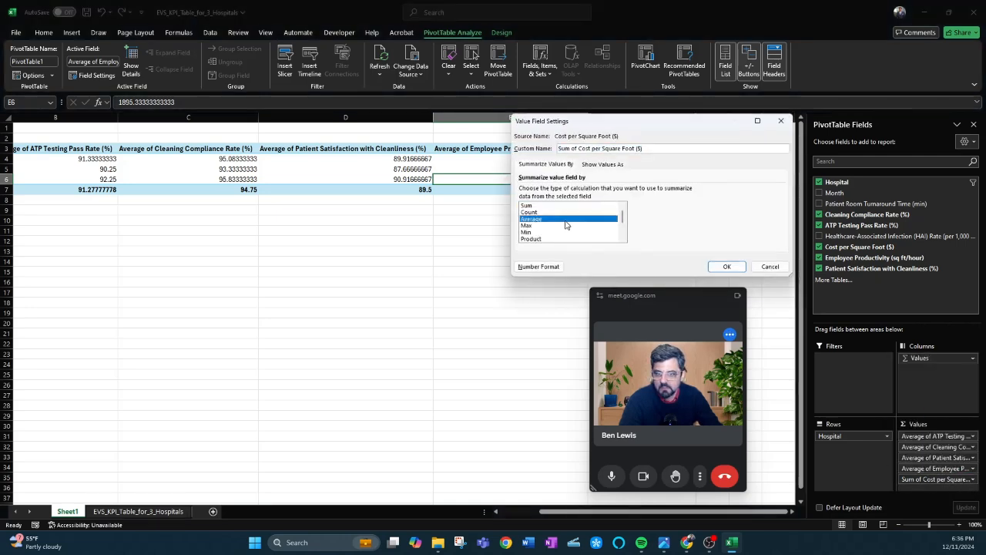
click(727, 267)
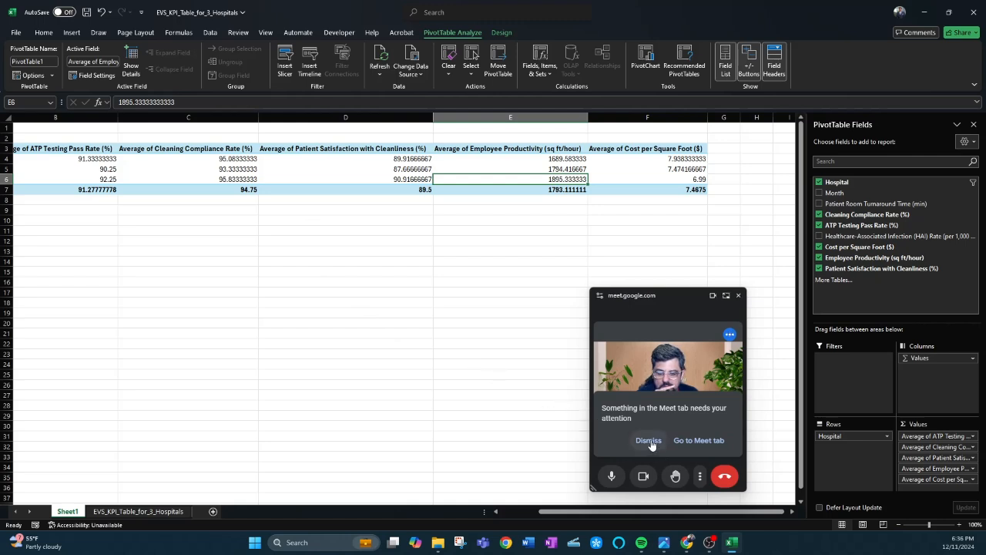
Step: Switch to the Google Meet tab, choose to stay in the call, and return to the Excel workbook
click(693, 440)
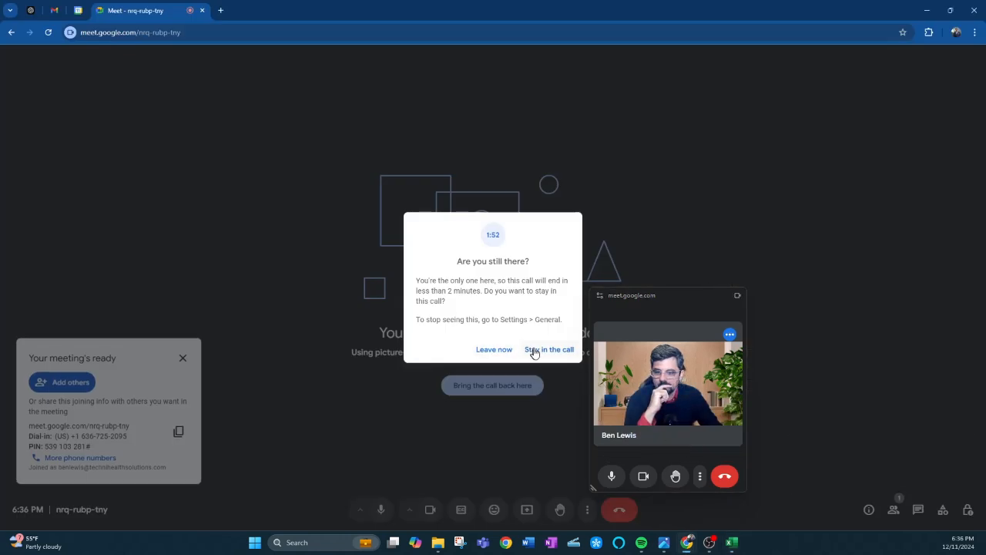
click(549, 350)
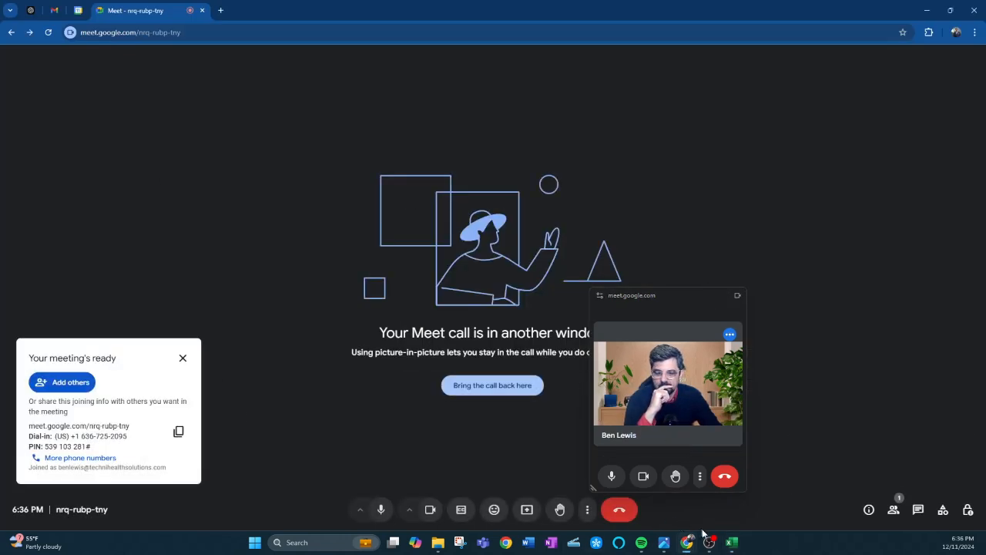
mouse_move(730, 547)
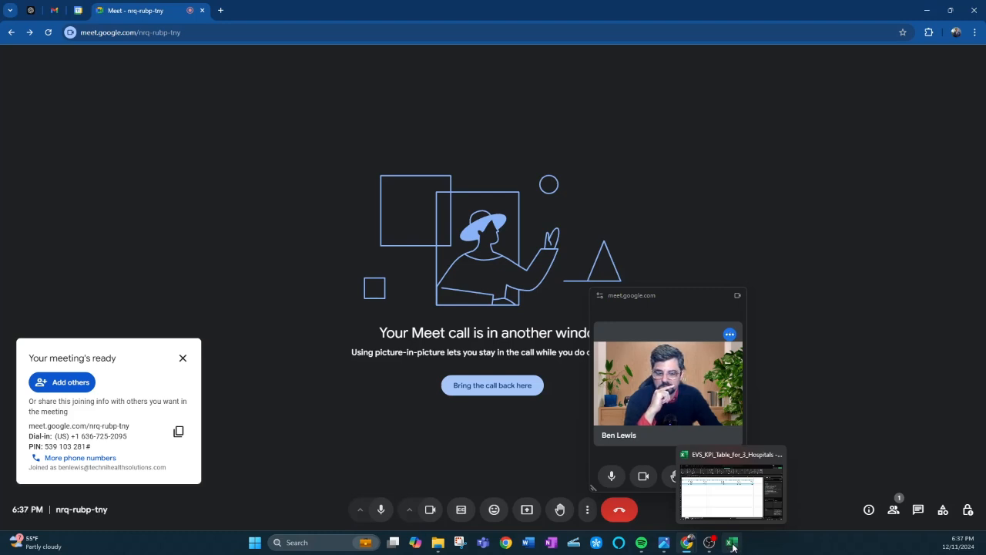
click(732, 546)
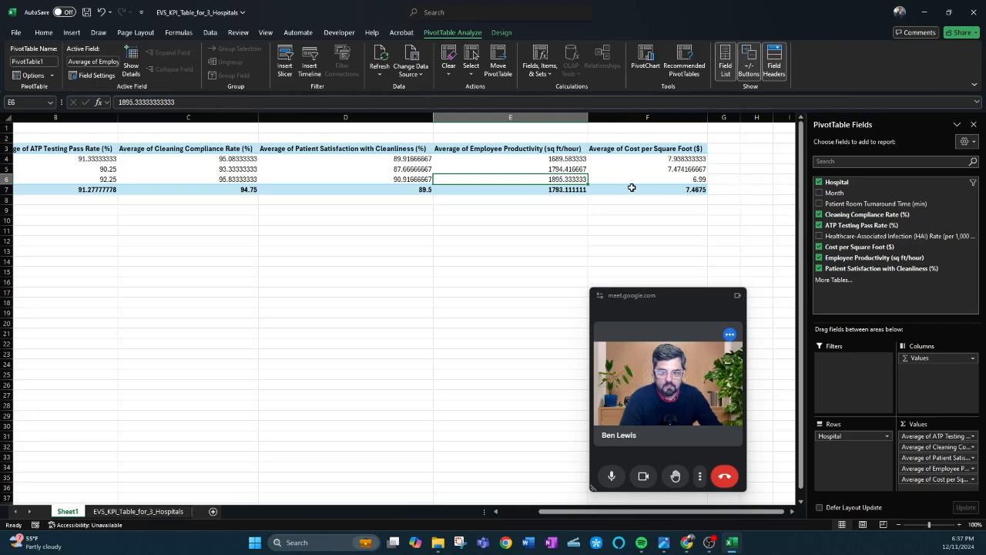
Step: Show only Healthcare-Associated Infection (HAI) Rate (per 1,000 patient days) in the PivotTable values for each hospital and summarize it by Average
click(159, 512)
click(201, 202)
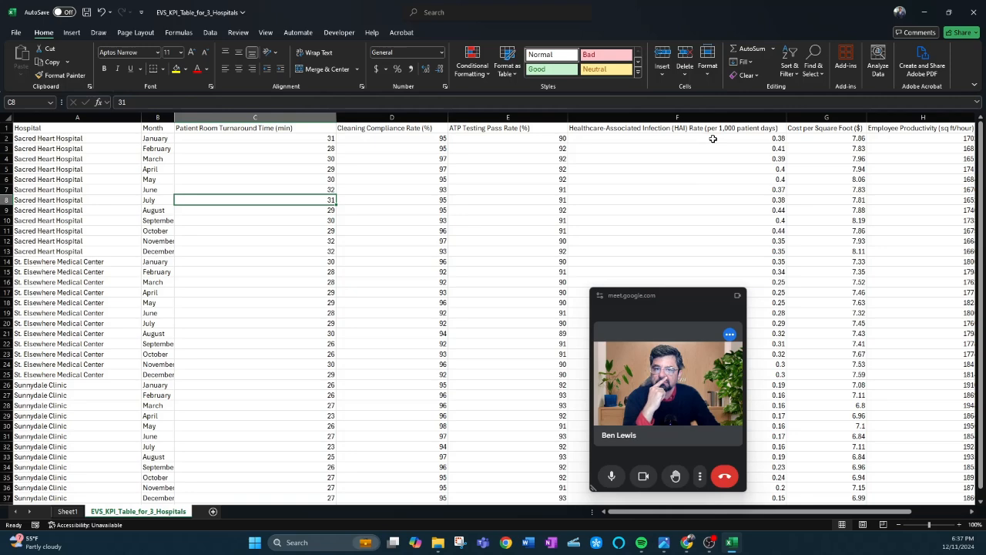
drag(821, 511, 735, 521)
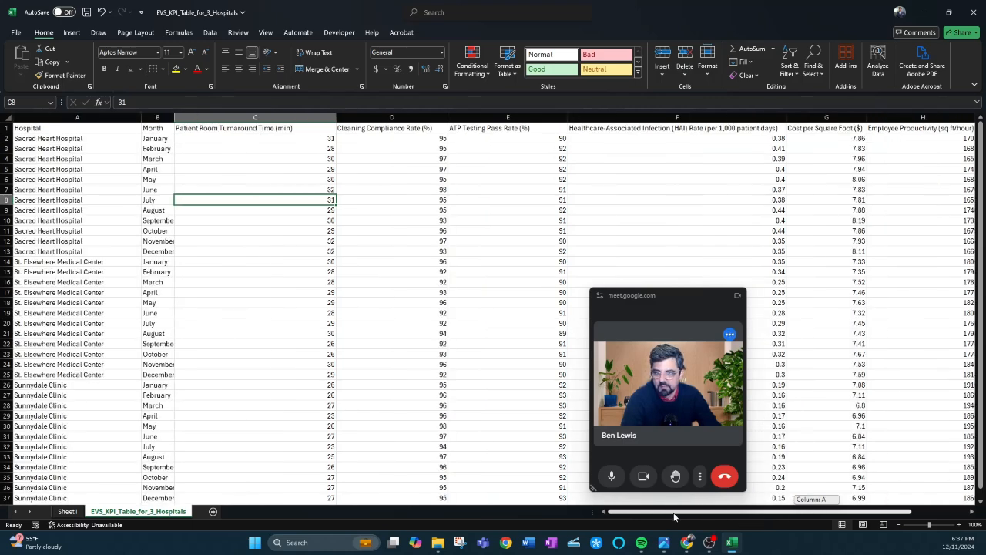
drag(674, 516, 671, 514)
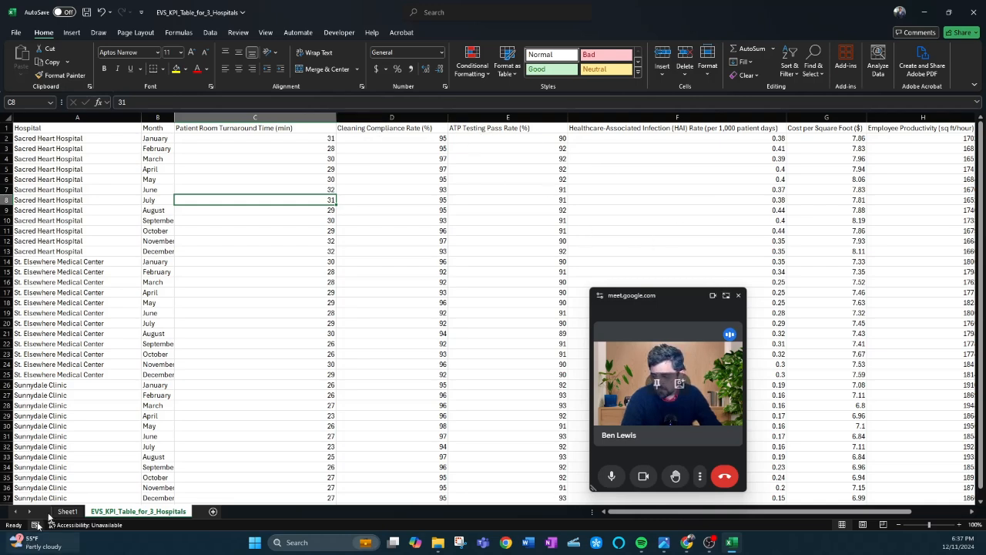
click(62, 512)
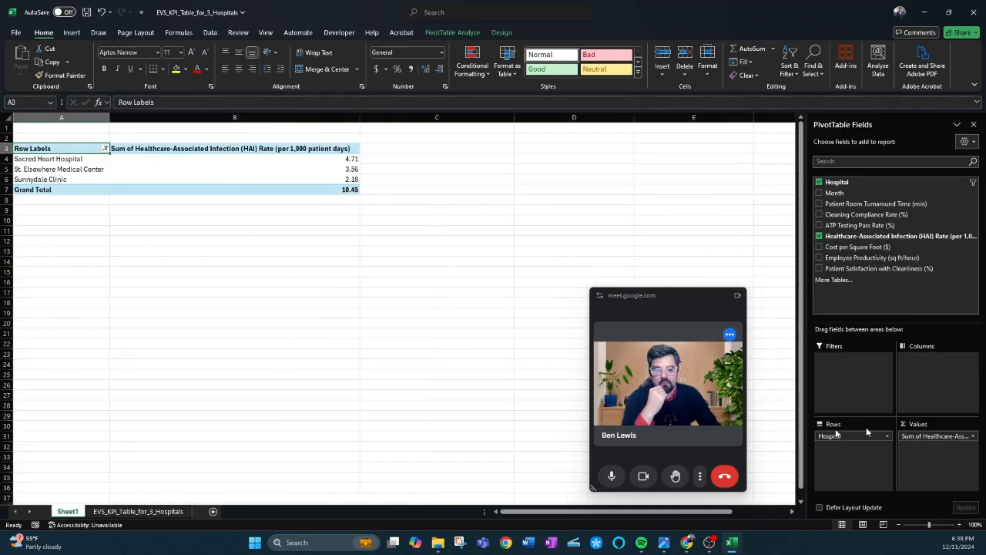
click(972, 436)
click(943, 425)
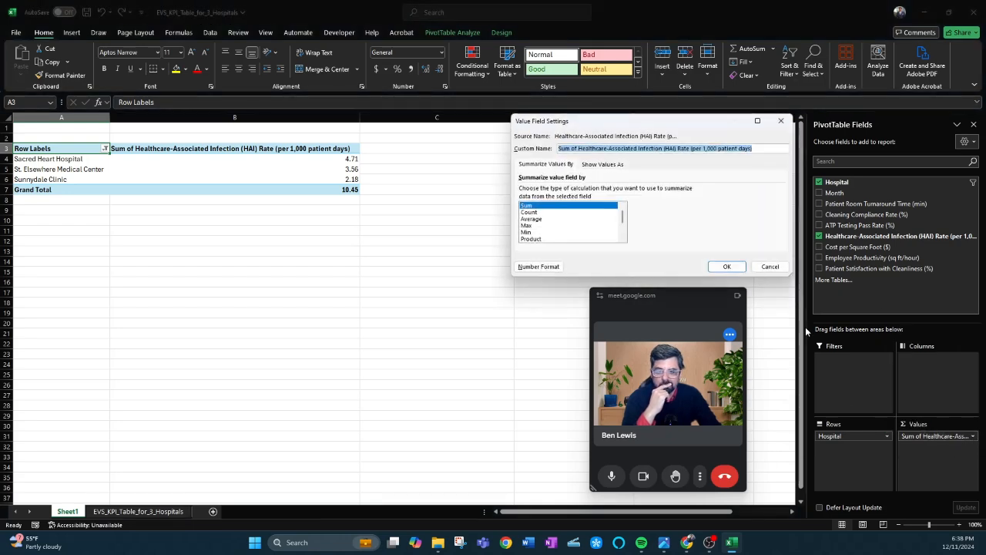
click(557, 220)
click(726, 266)
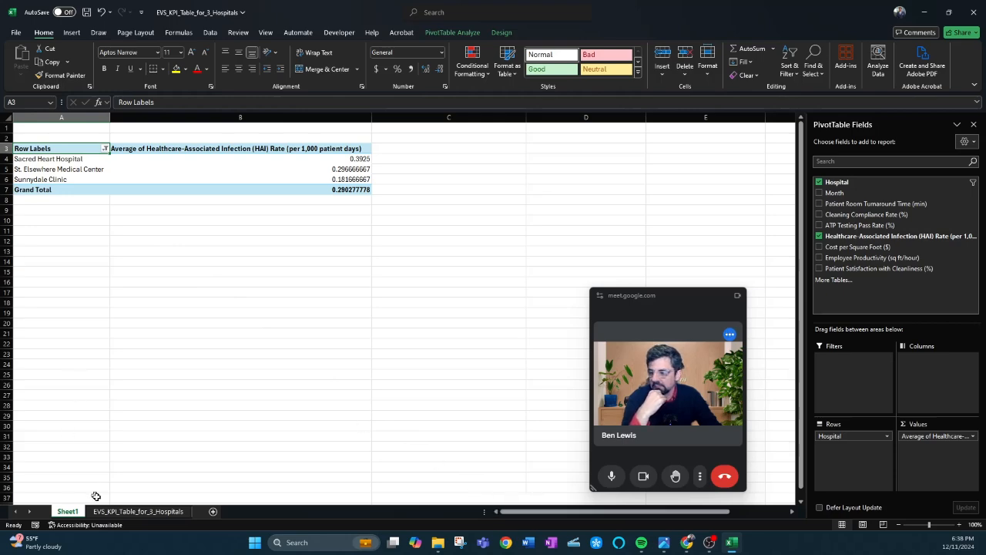
Step: Check the source KPI data, add Cleaning Compliance Rate (%) to the PivotTable values and summarize it by Average
click(111, 515)
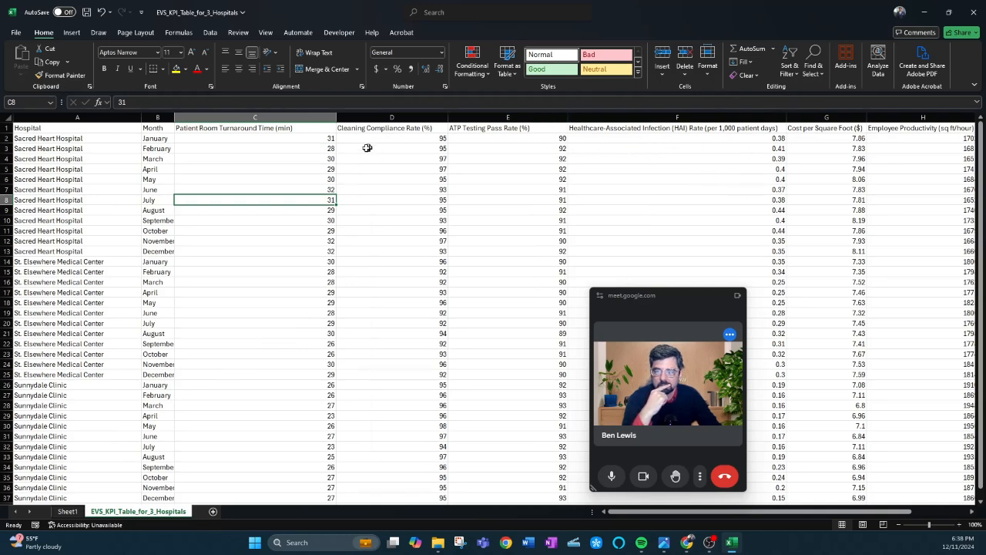
click(67, 510)
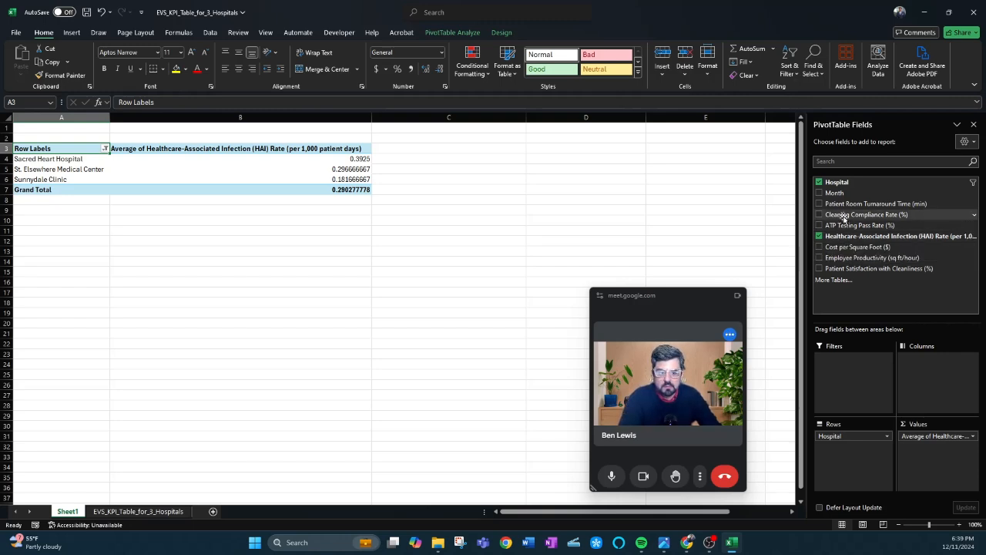
drag(845, 218, 929, 467)
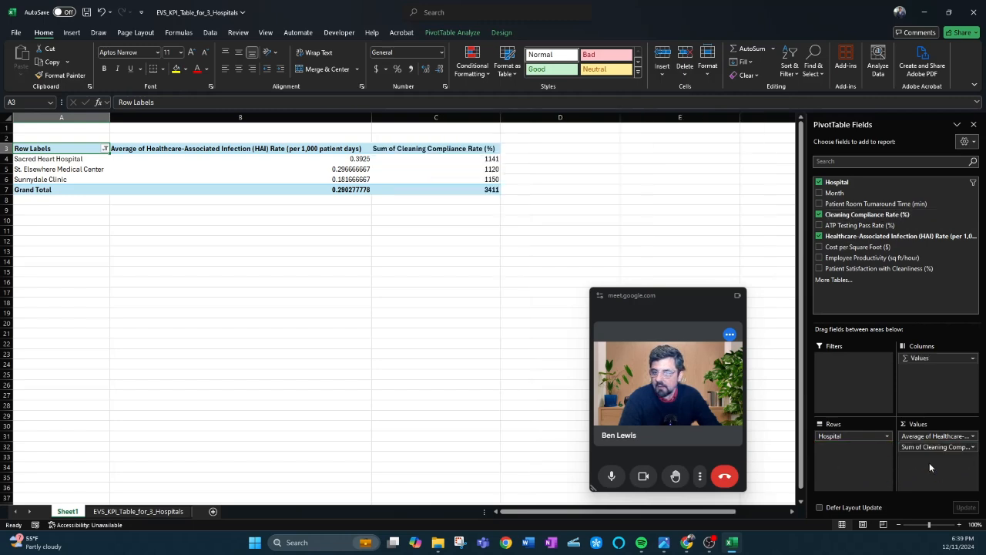
click(969, 447)
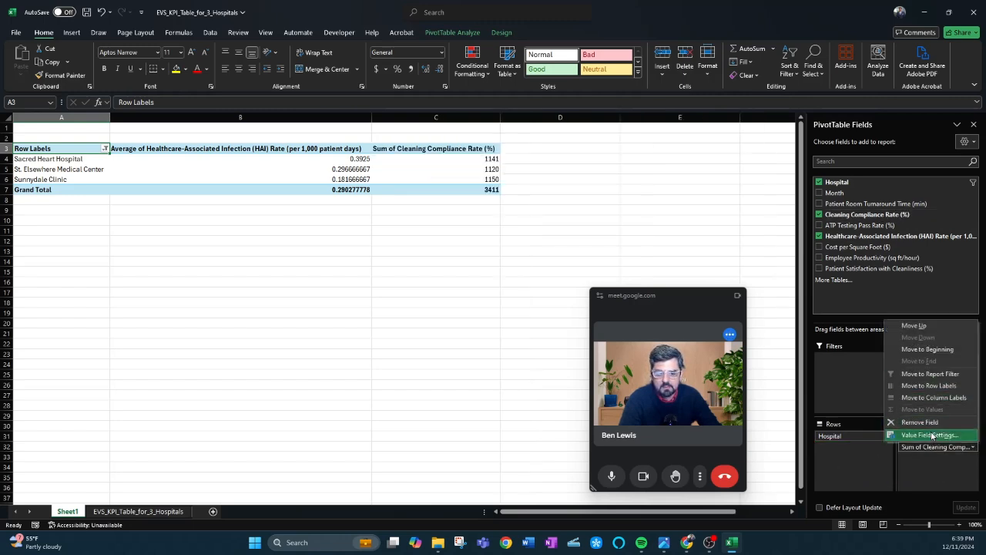
click(930, 435)
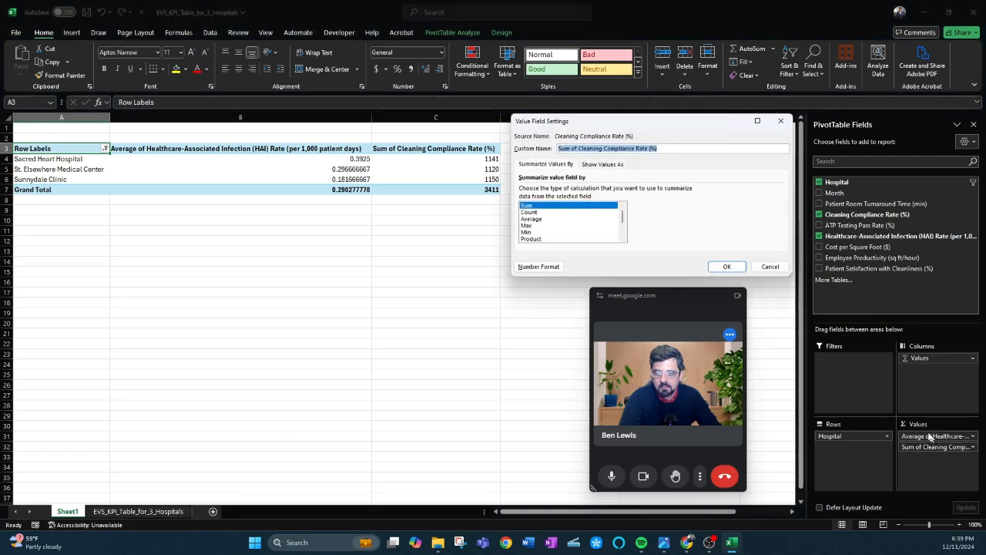
click(545, 220)
click(726, 265)
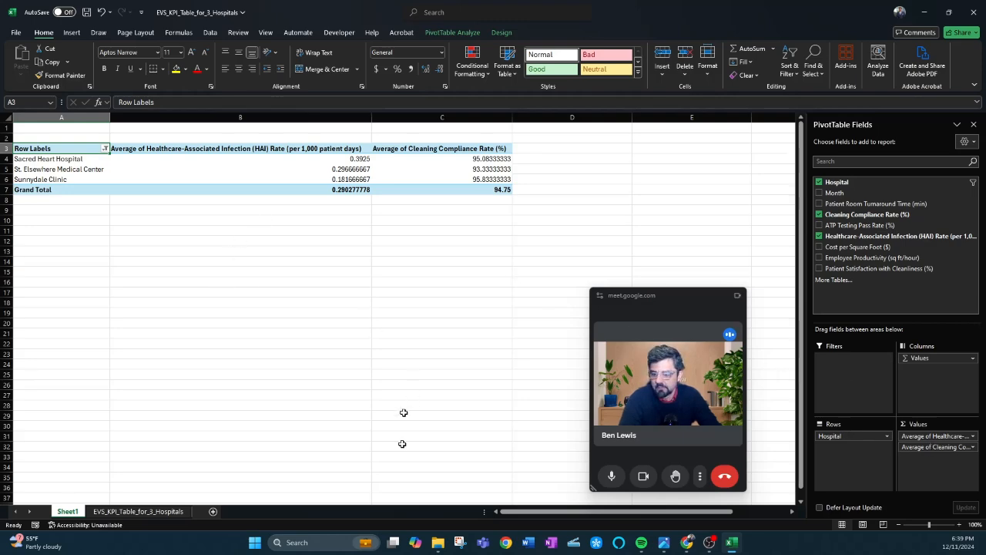
Step: Review the source KPI data, and remove Cleaning Compliance Rate (%) and Healthcare-Associated Infection (HAI) Rate from the PivotTable
click(131, 512)
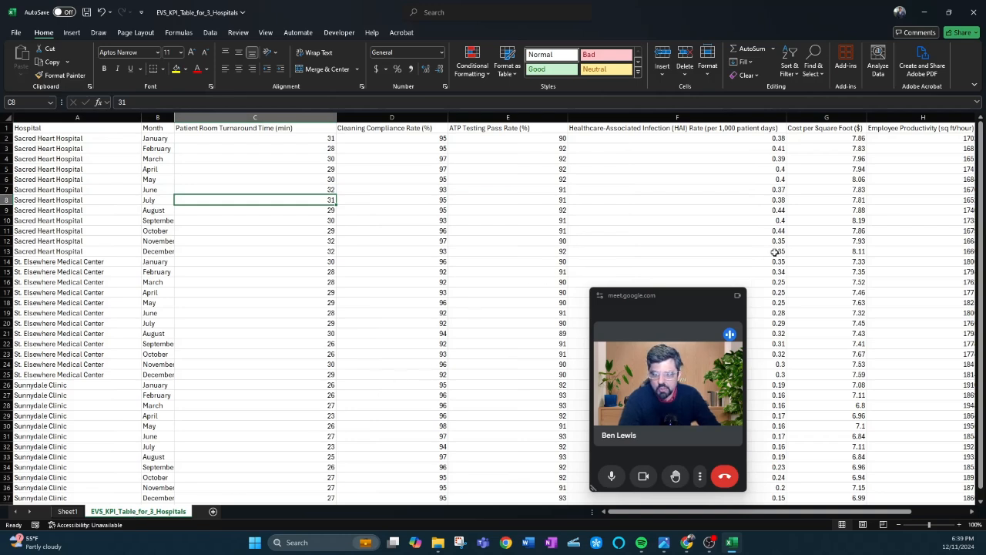
click(67, 511)
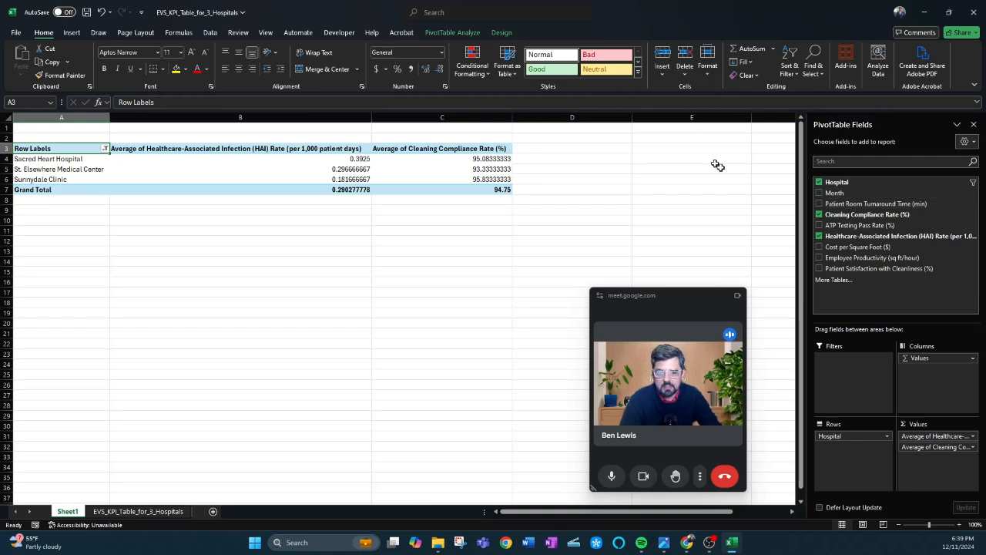
click(819, 214)
click(819, 236)
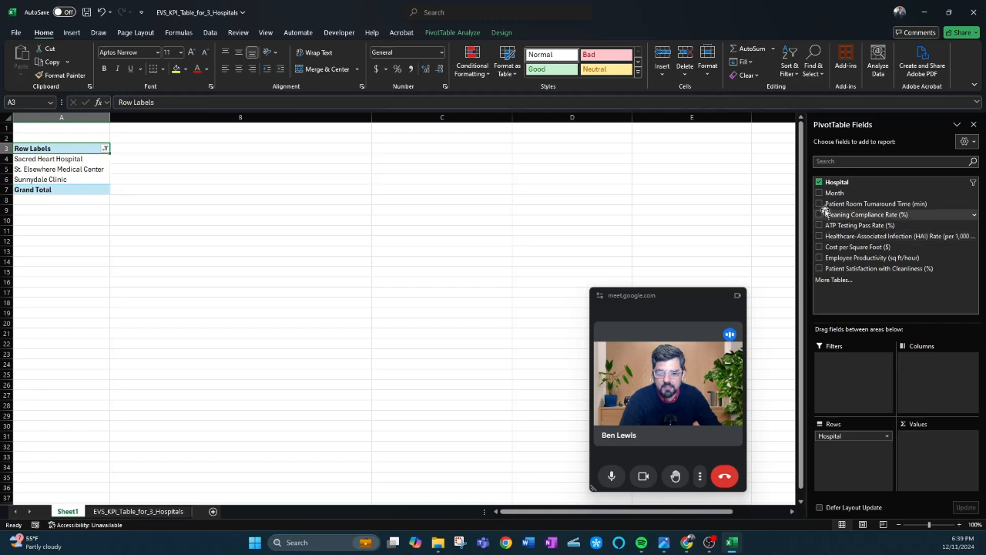
Step: Add Patient Room Turnaround Time (min) to the PivotTable values and summarize it by Average
click(819, 203)
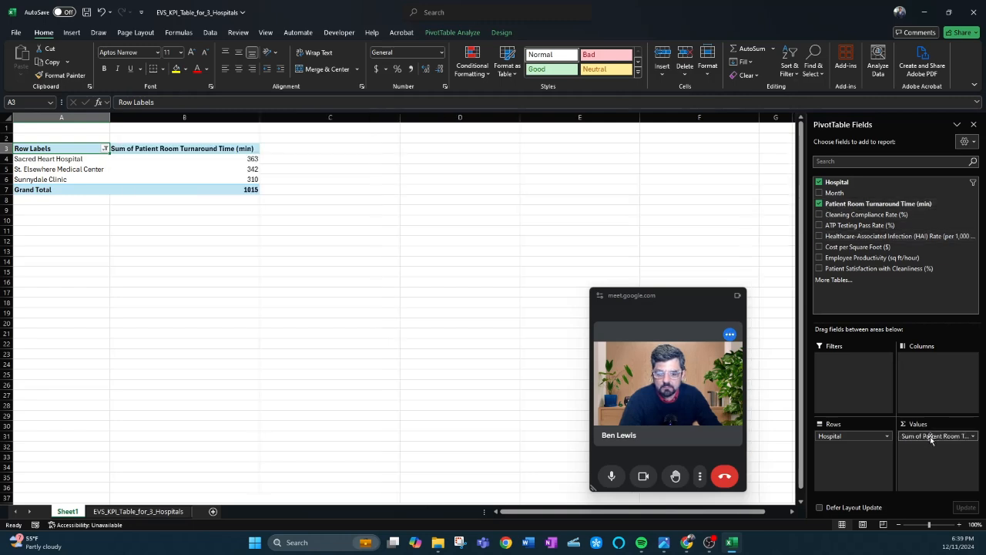
click(972, 436)
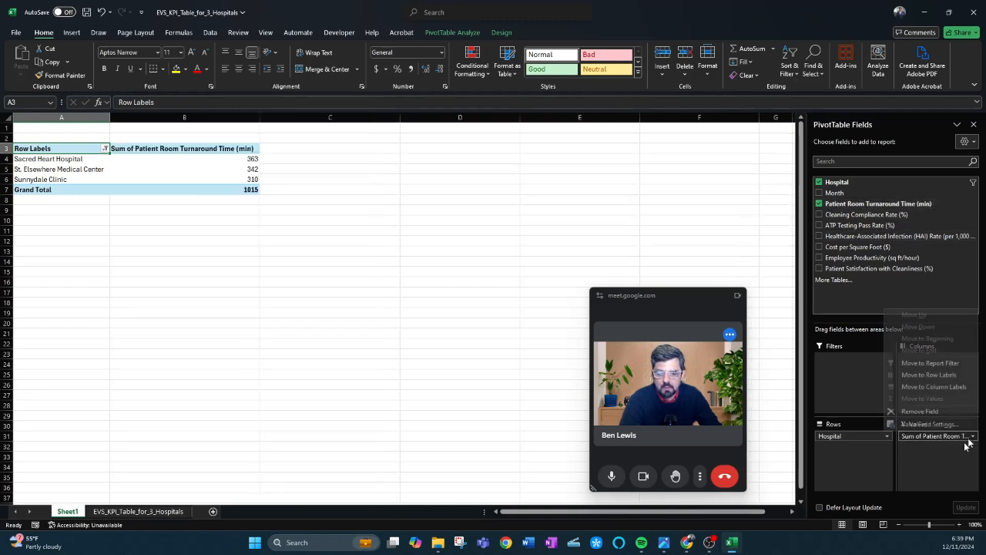
click(927, 423)
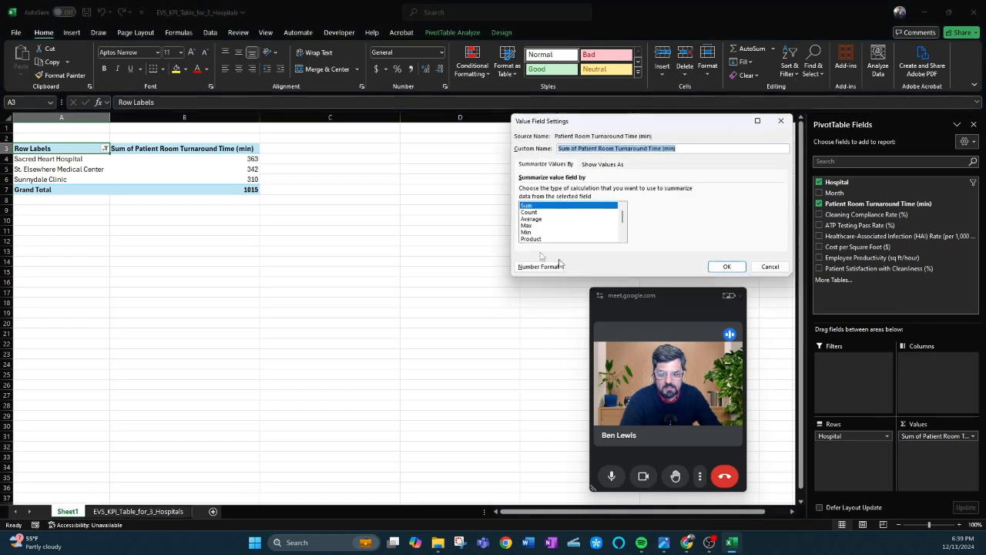
click(532, 219)
click(726, 266)
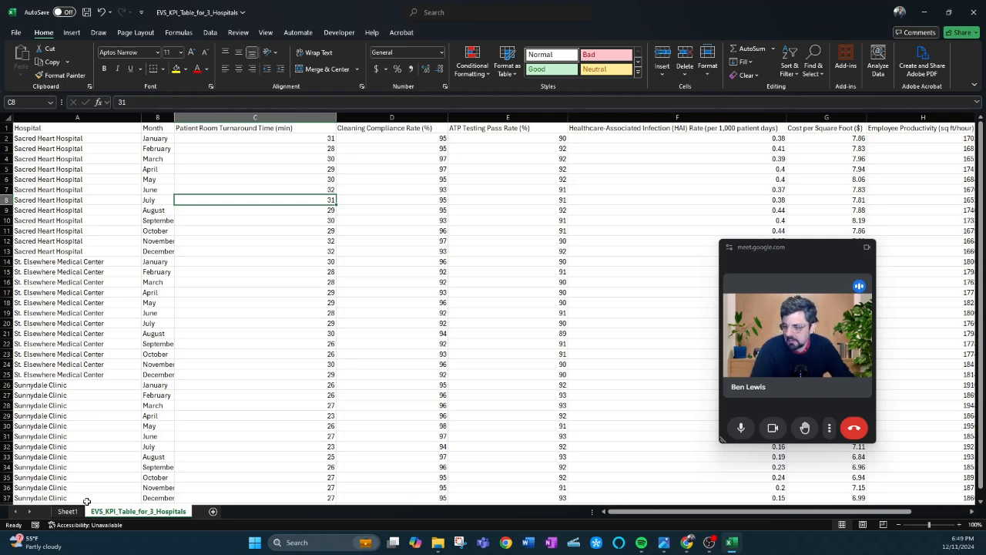
Step: Summarize Cleaning Compliance Rate (%) by Average in the month-by-hospital PivotTable on Sheet1
click(67, 511)
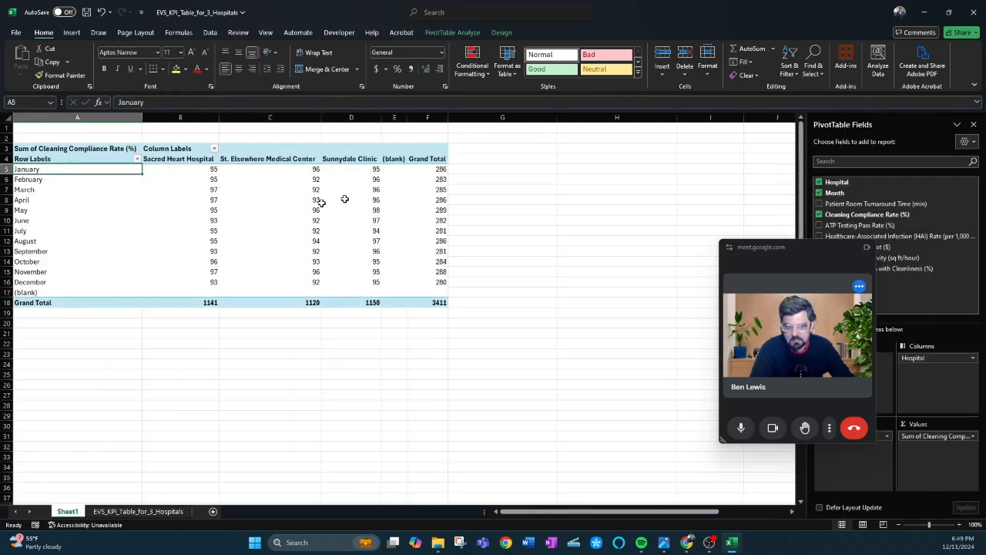
drag(823, 249, 706, 279)
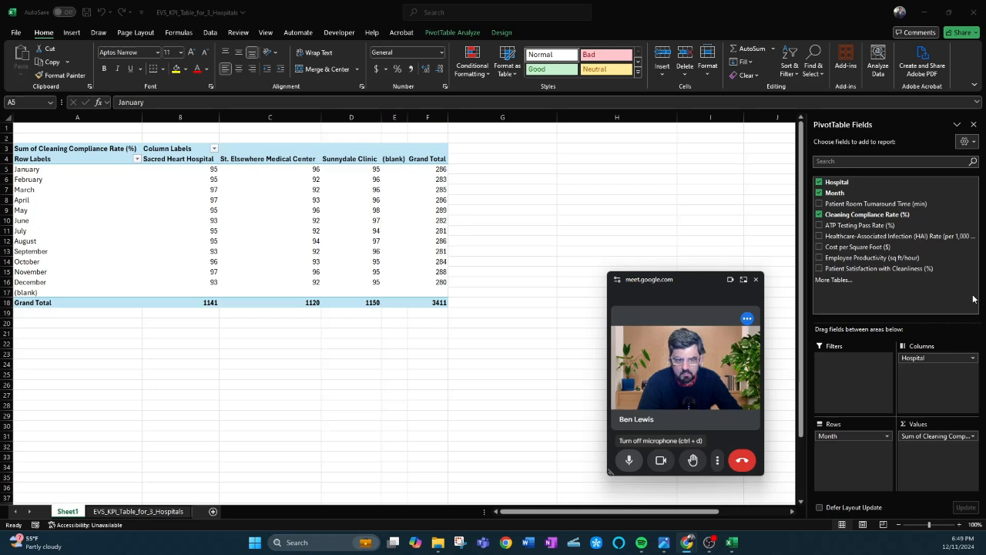
click(937, 440)
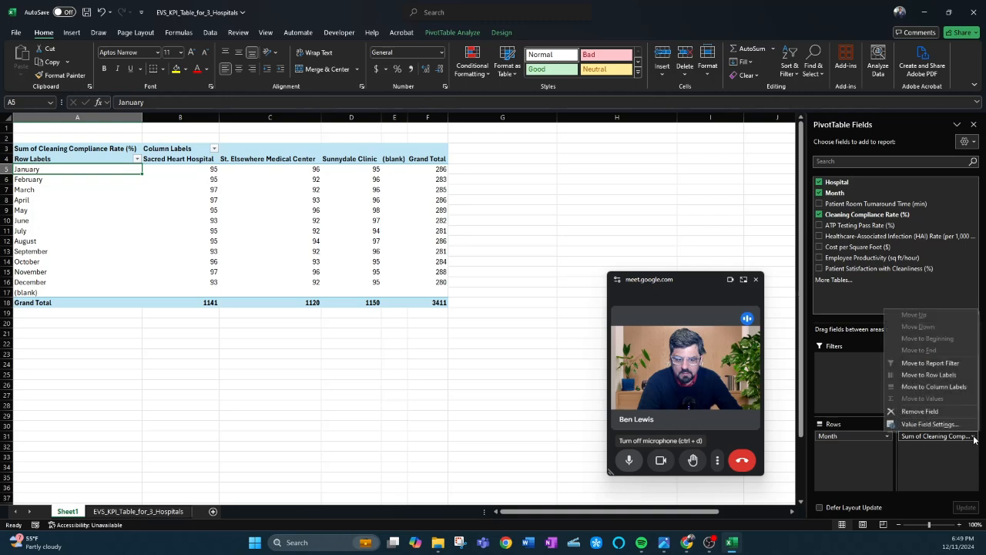
click(928, 423)
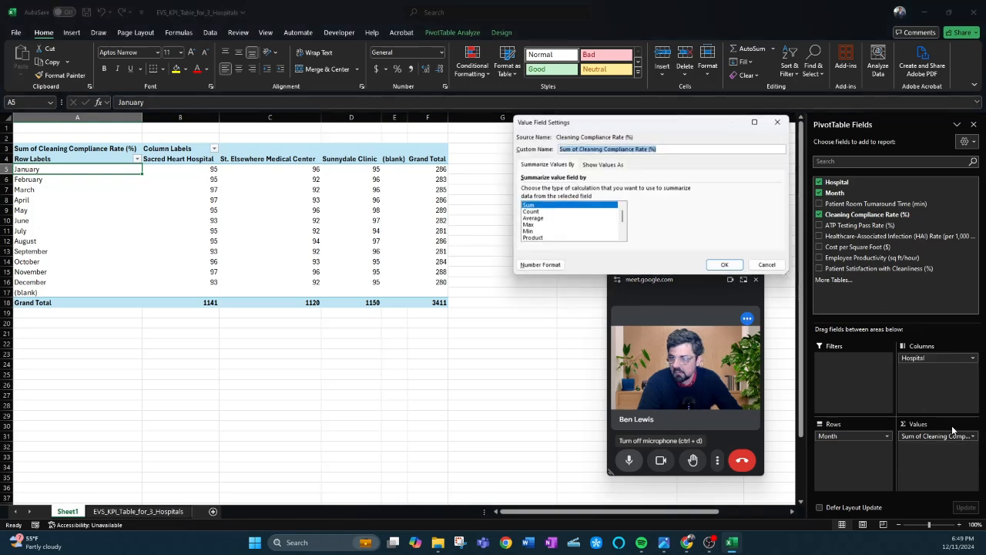
click(570, 219)
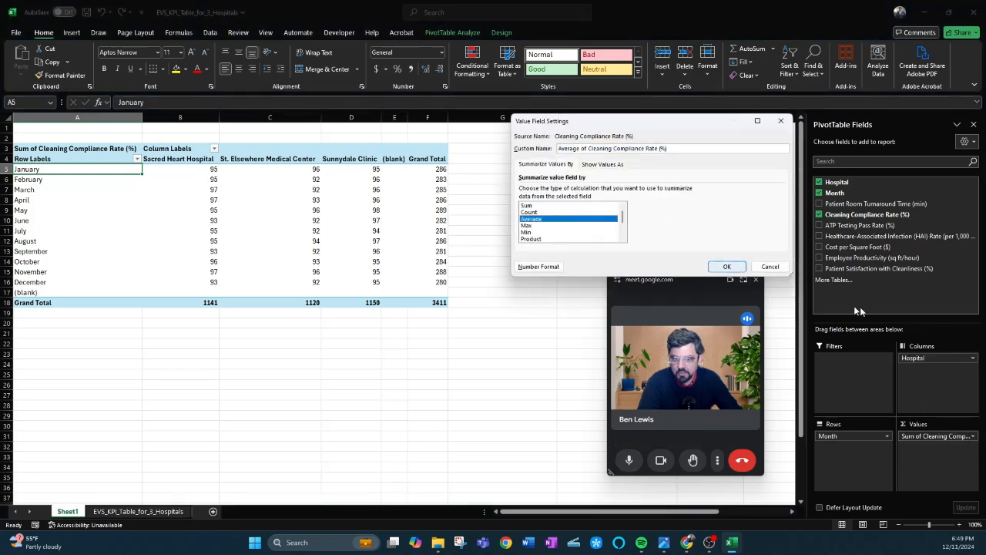
click(727, 266)
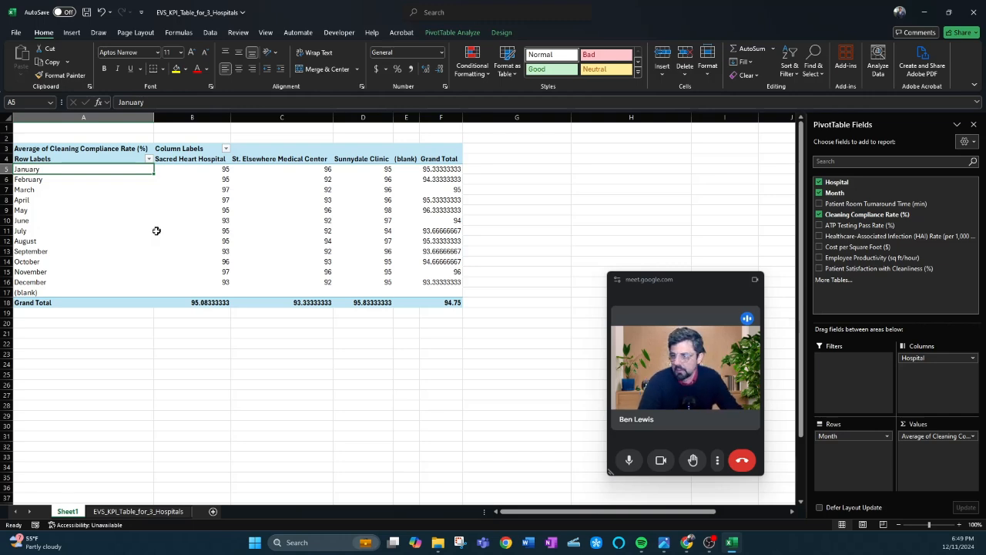
Step: Insert a 2-D line PivotChart of the monthly average cleaning compliance rate for each hospital
right_click(167, 198)
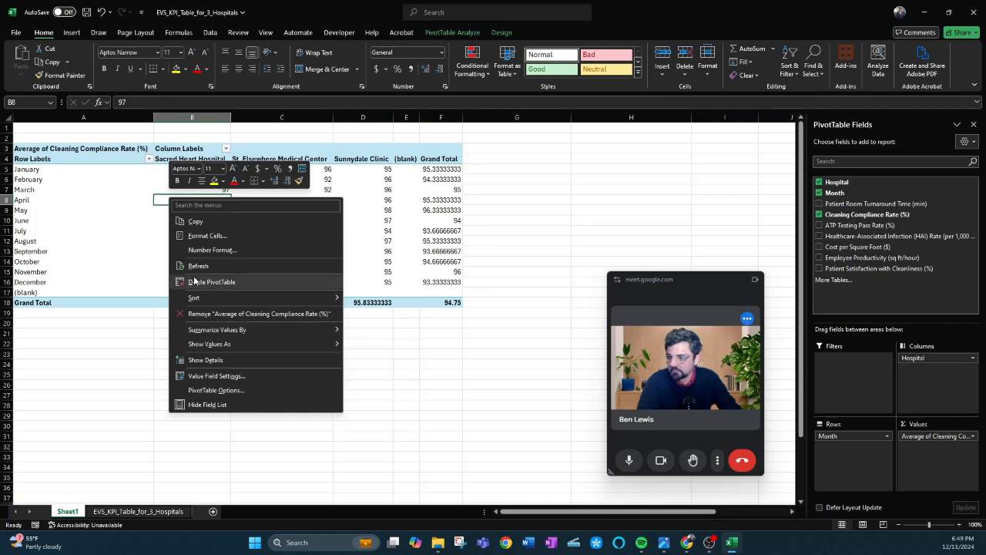
click(71, 34)
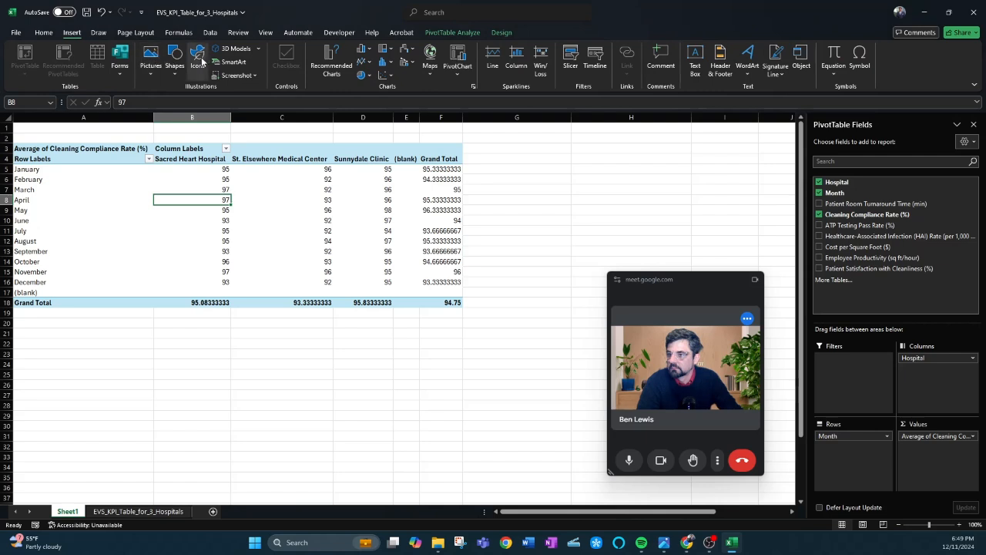
click(366, 63)
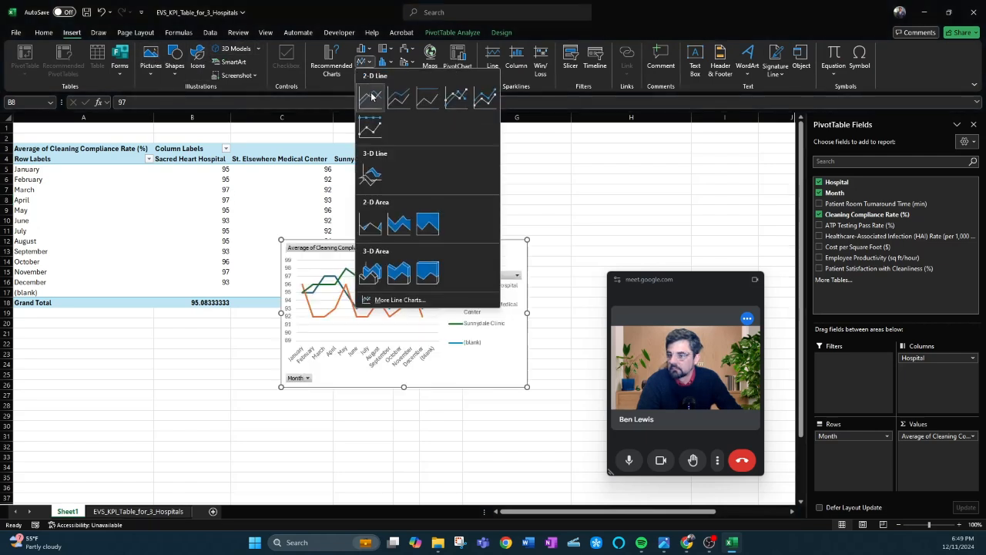
click(372, 94)
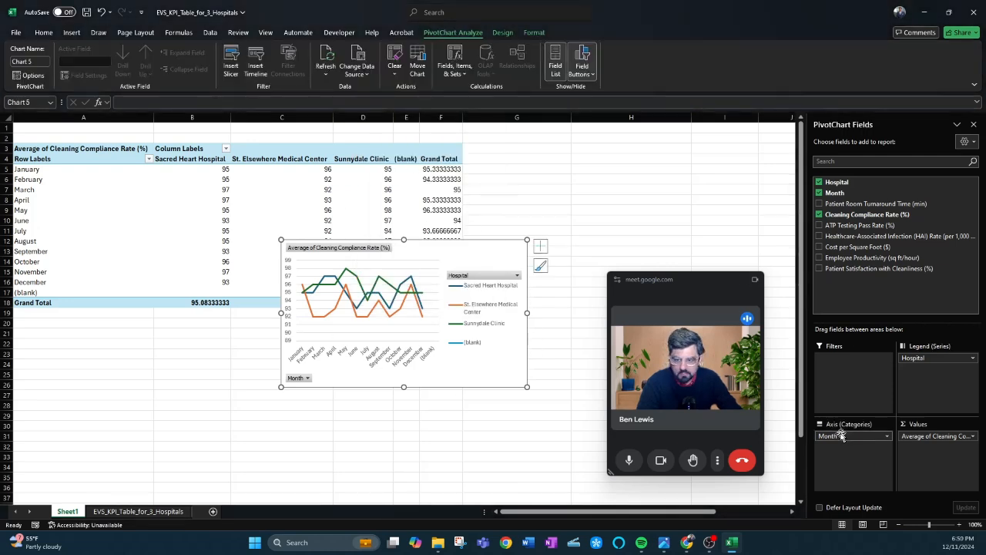
Step: Insert slicers for Hospital and Month on the PivotTable
right_click(150, 193)
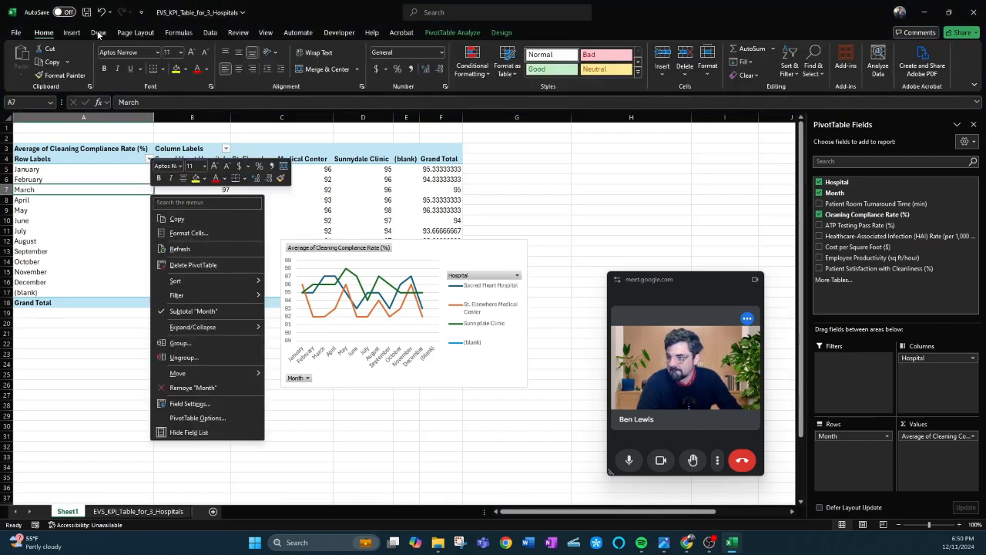
click(71, 32)
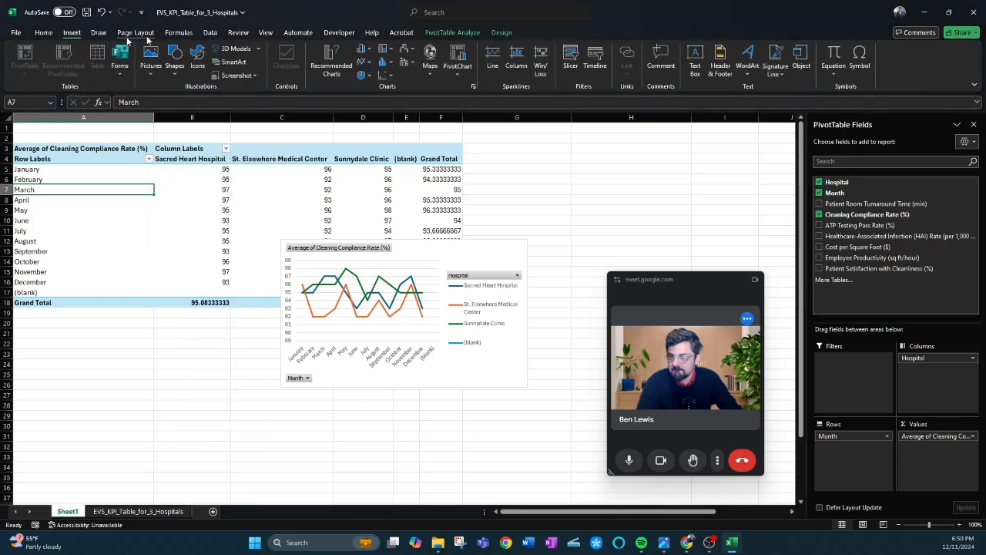
click(452, 33)
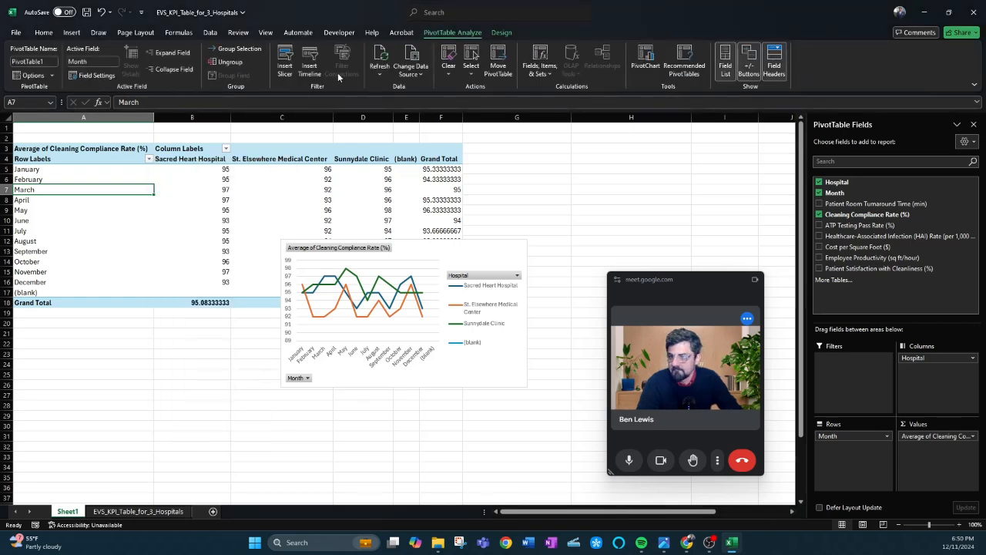
click(279, 60)
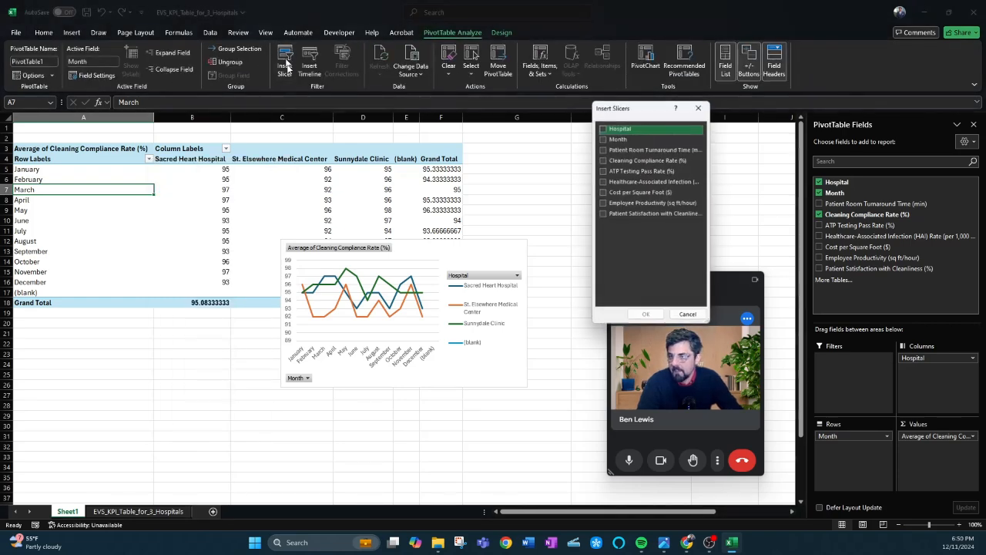
click(603, 139)
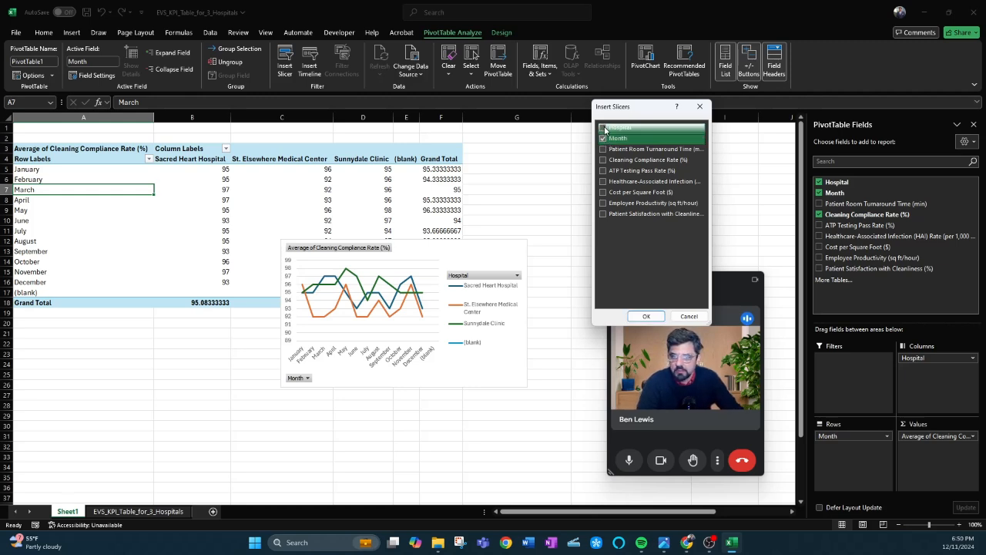
click(604, 128)
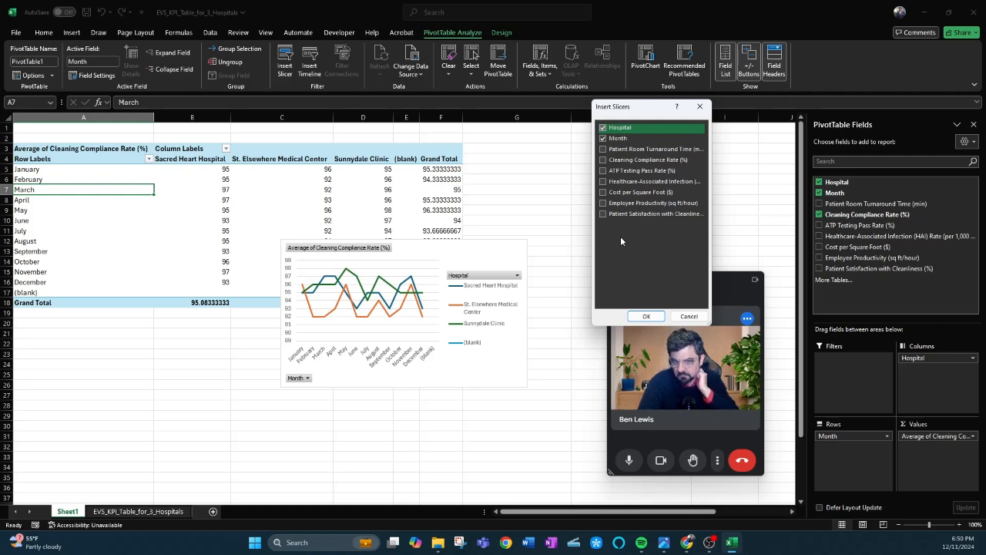
click(641, 318)
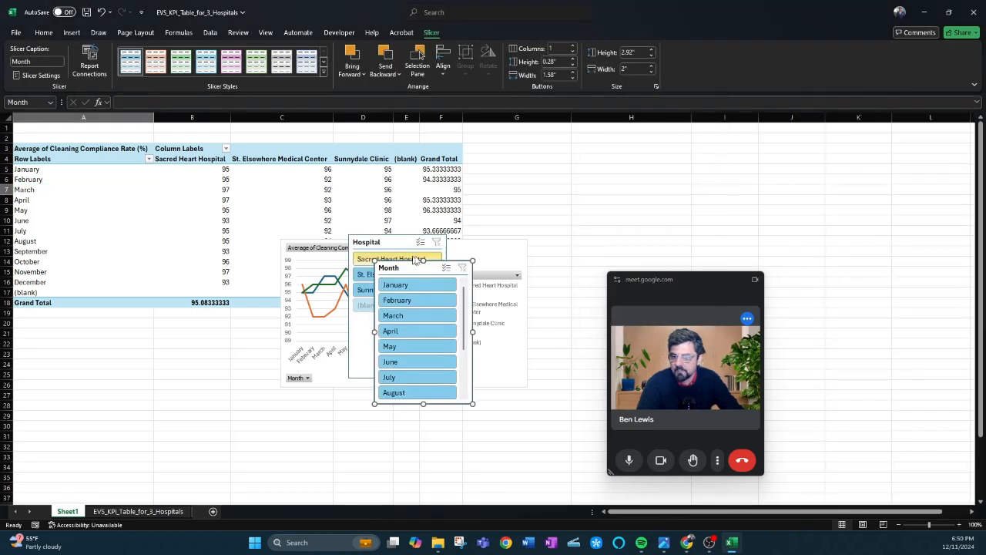
Step: Place the Hospital and Month slicers side by side to the right of the PivotTable and move the line chart over the table's lower-left part
drag(426, 267, 594, 142)
drag(391, 244, 503, 141)
drag(577, 141, 620, 143)
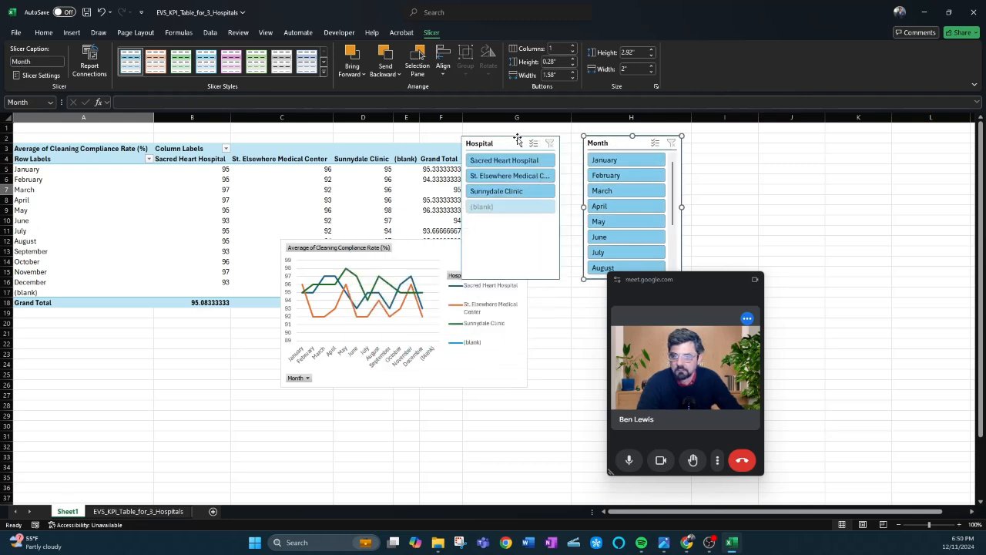
drag(517, 142, 536, 141)
drag(409, 253, 243, 266)
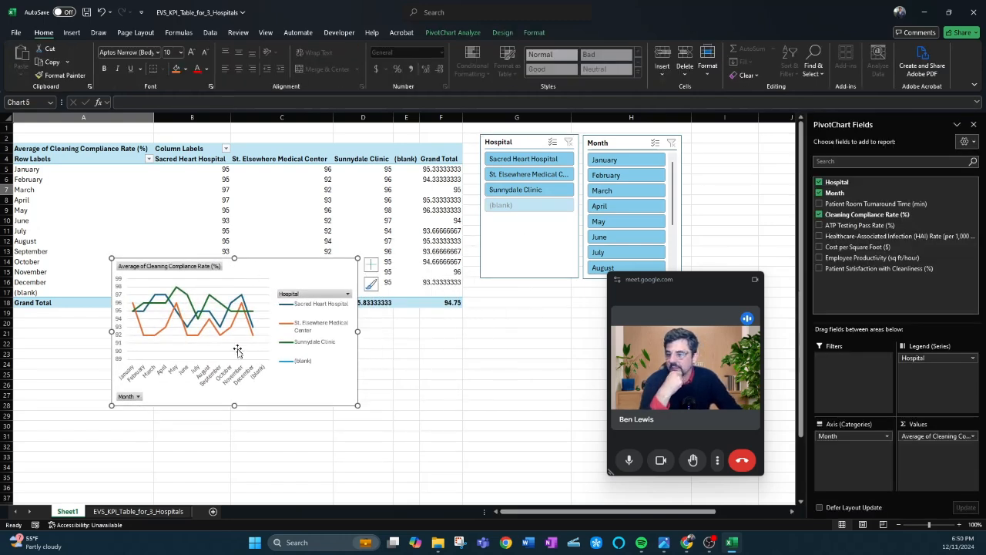
Step: Filter the (blank) item out of the PivotTable's Month row labels
click(149, 158)
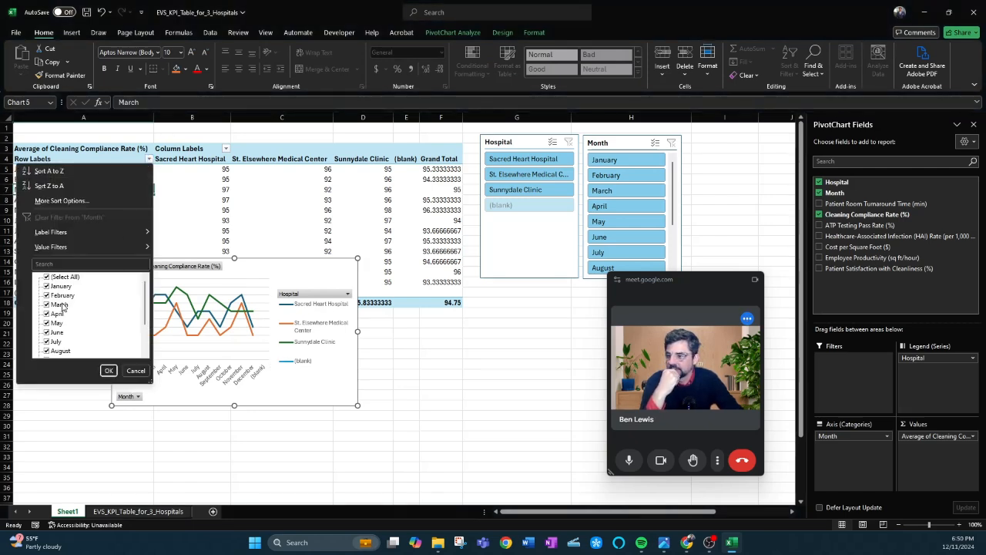
scroll(63, 306, down, 3)
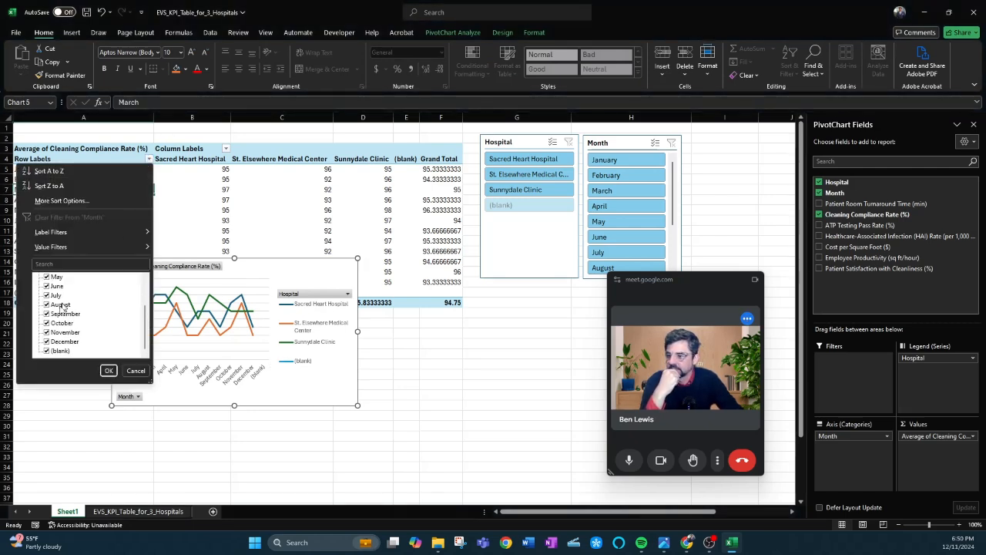
click(48, 350)
click(109, 370)
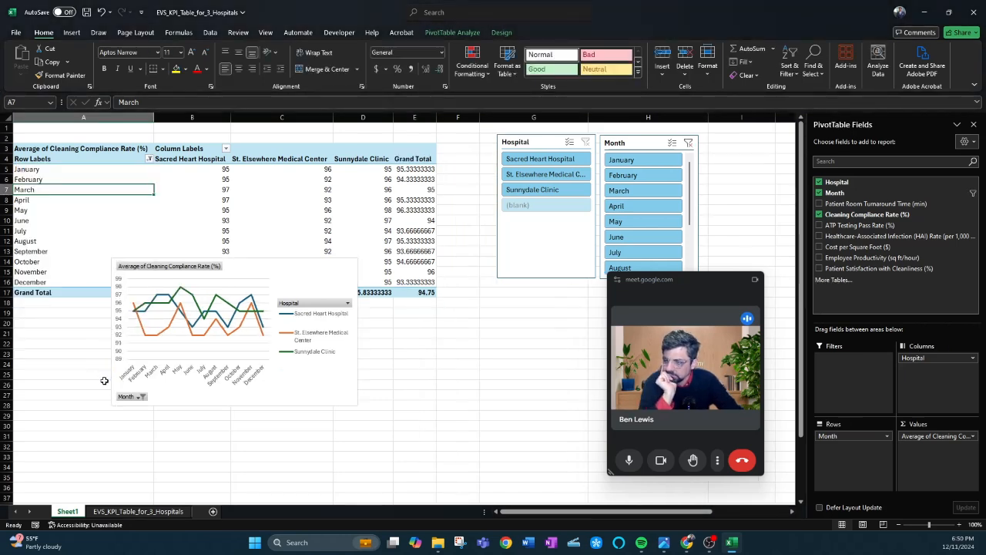
click(160, 513)
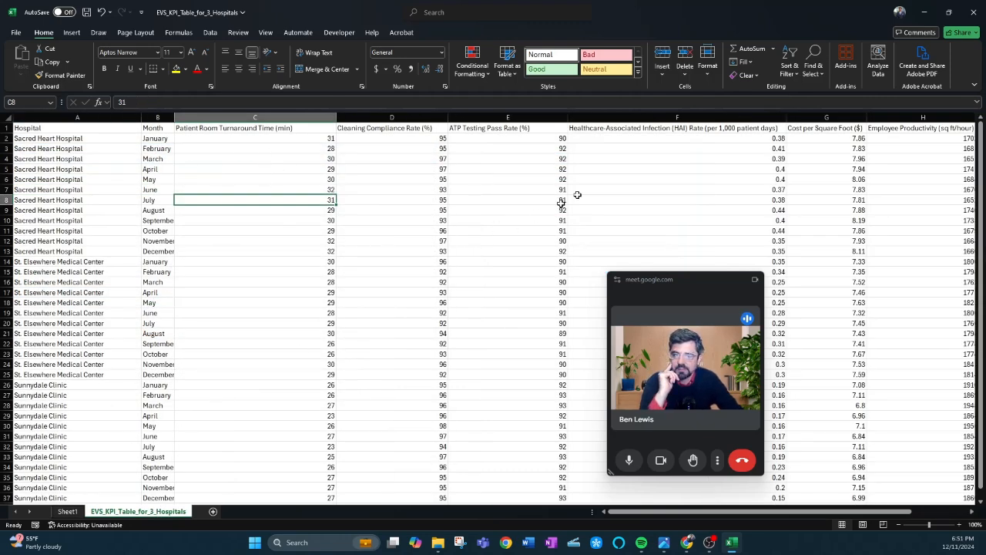
click(68, 513)
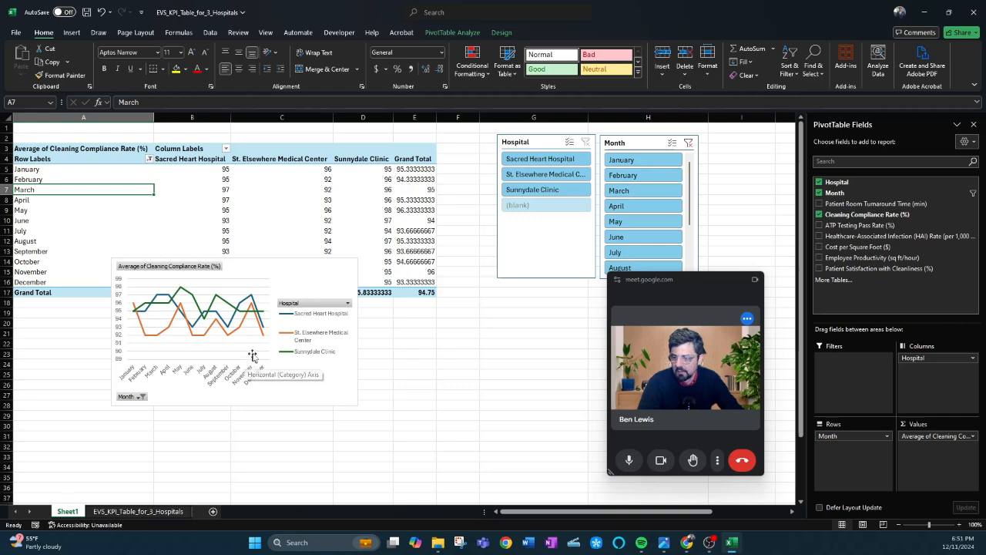
Step: Use the slicers to exclude April through August and limit the PivotTable and line chart to Sacred Heart Hospital
ctrl+click(636, 208)
ctrl+click(638, 225)
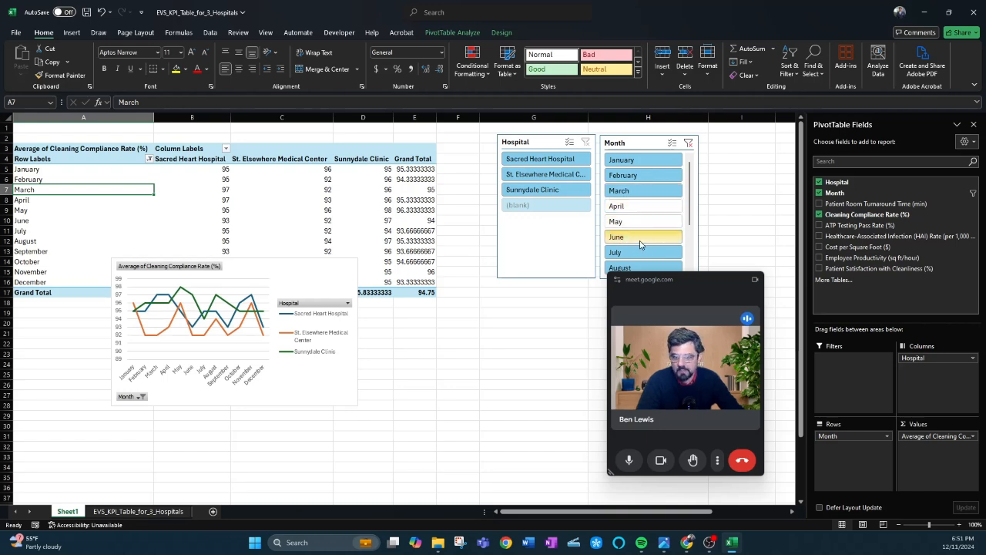
ctrl+click(639, 240)
ctrl+click(639, 255)
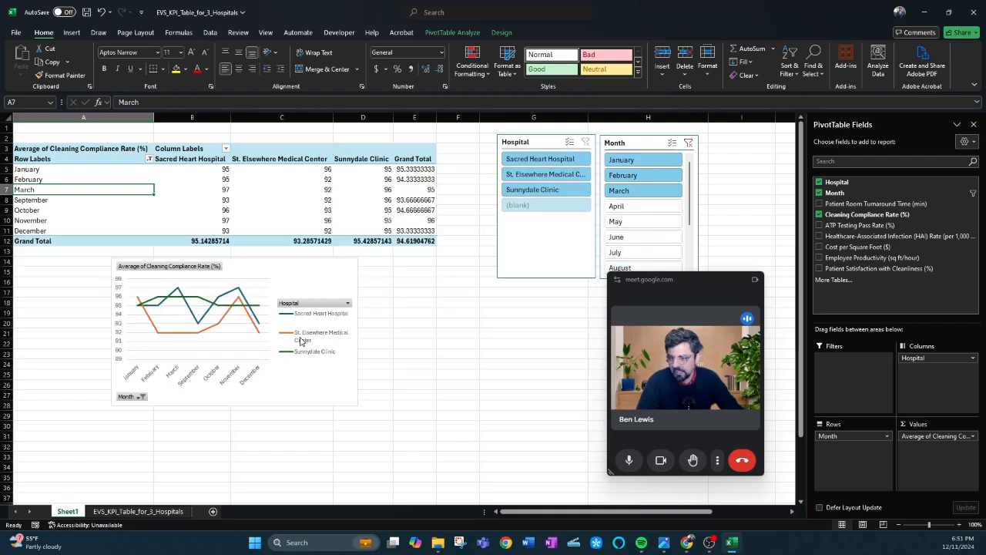
ctrl+click(526, 192)
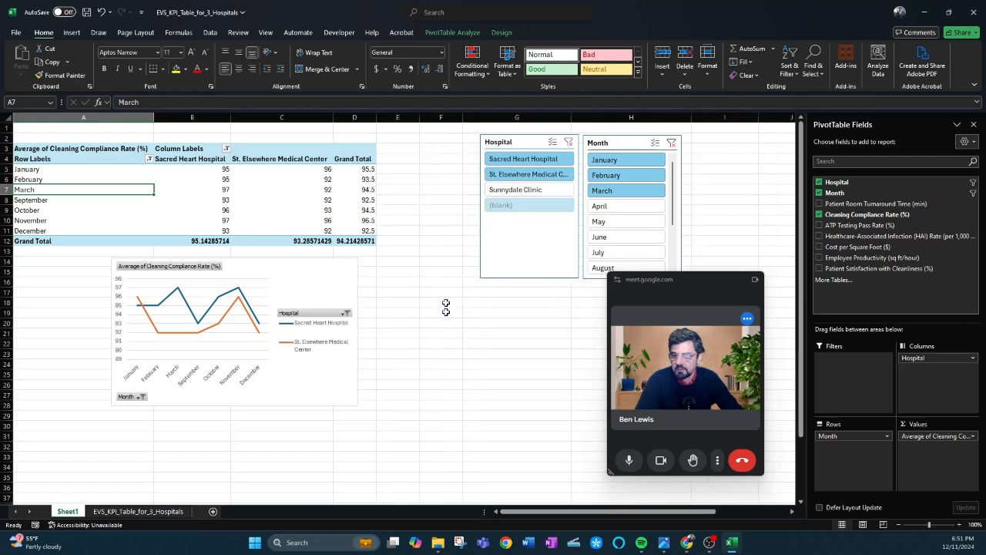
ctrl+click(515, 176)
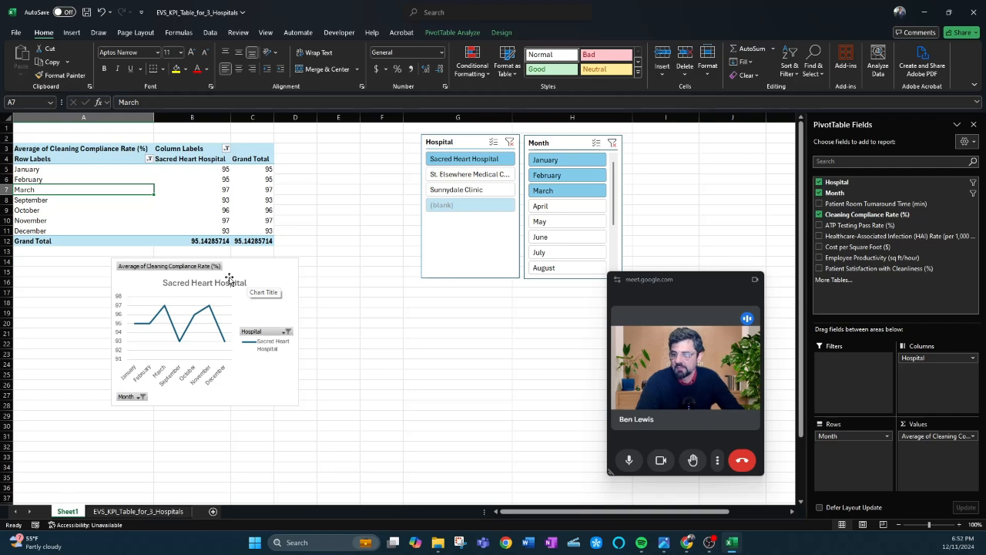
click(301, 146)
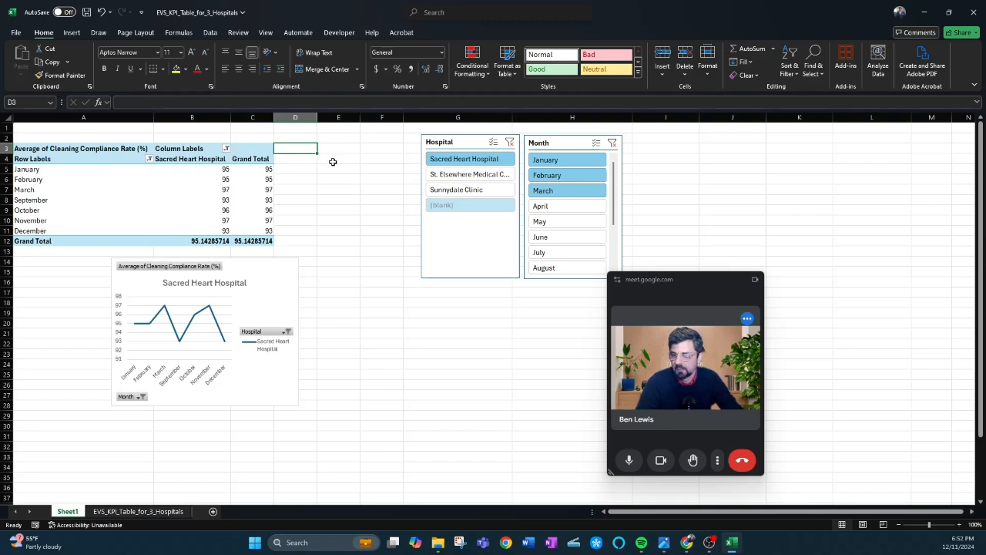
click(298, 158)
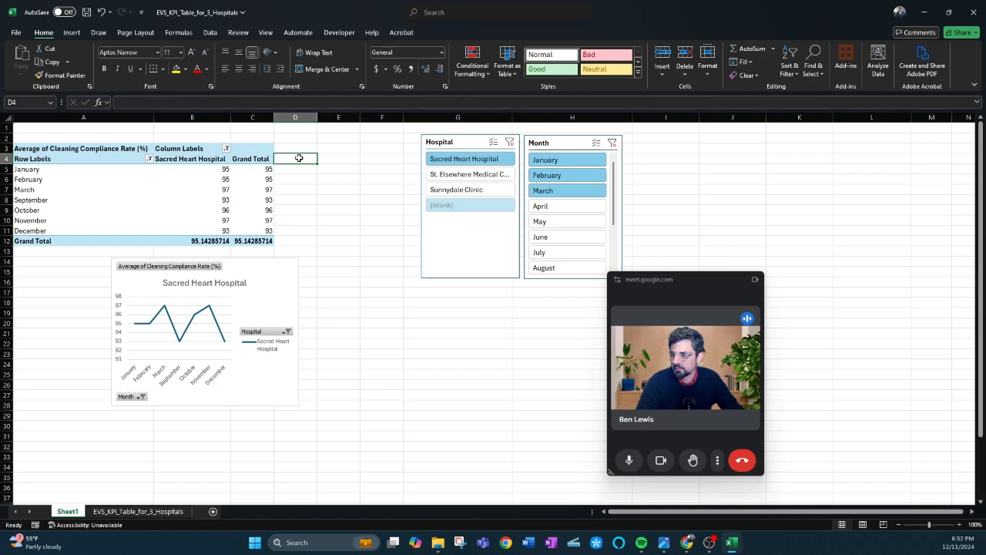
click(336, 279)
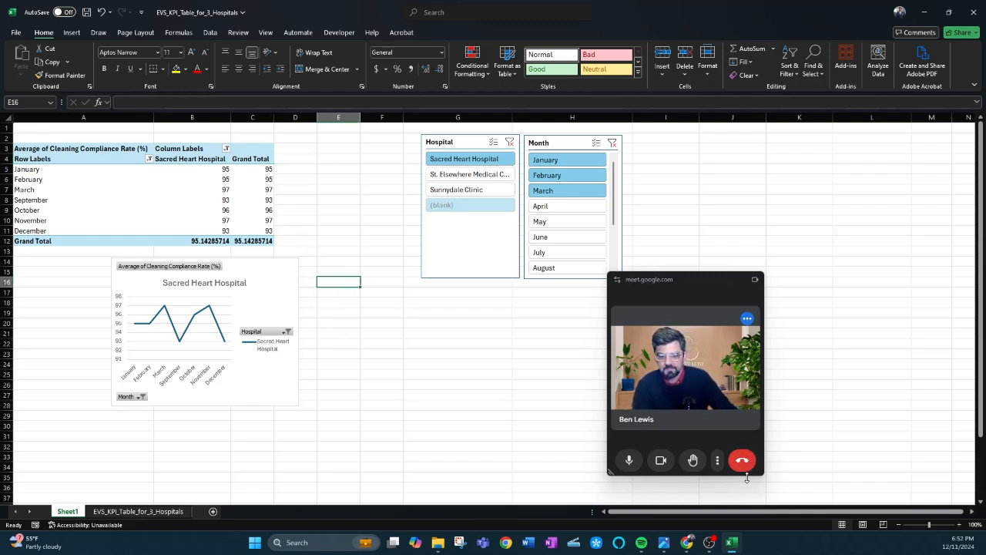